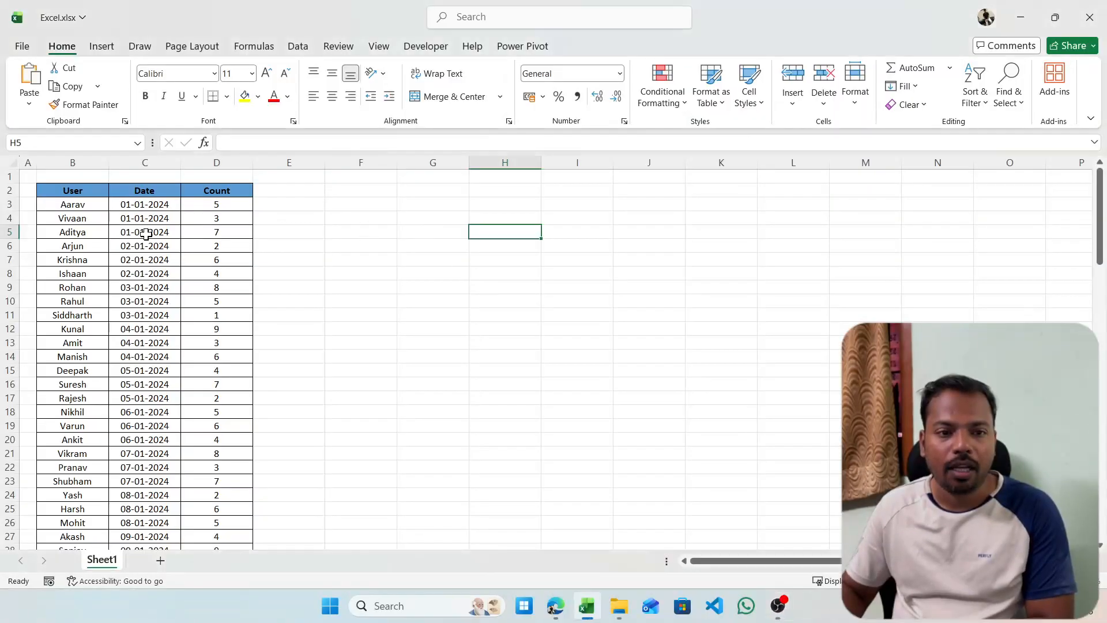
Enter the user name from B6 as a filter criterion in F4
click(58, 244)
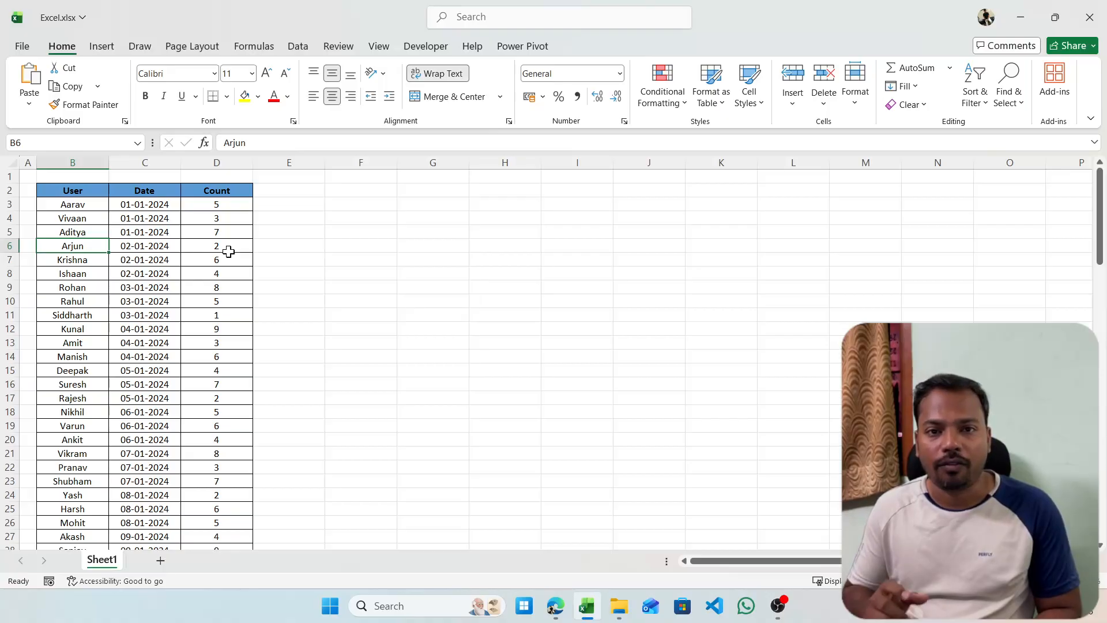
click(364, 214)
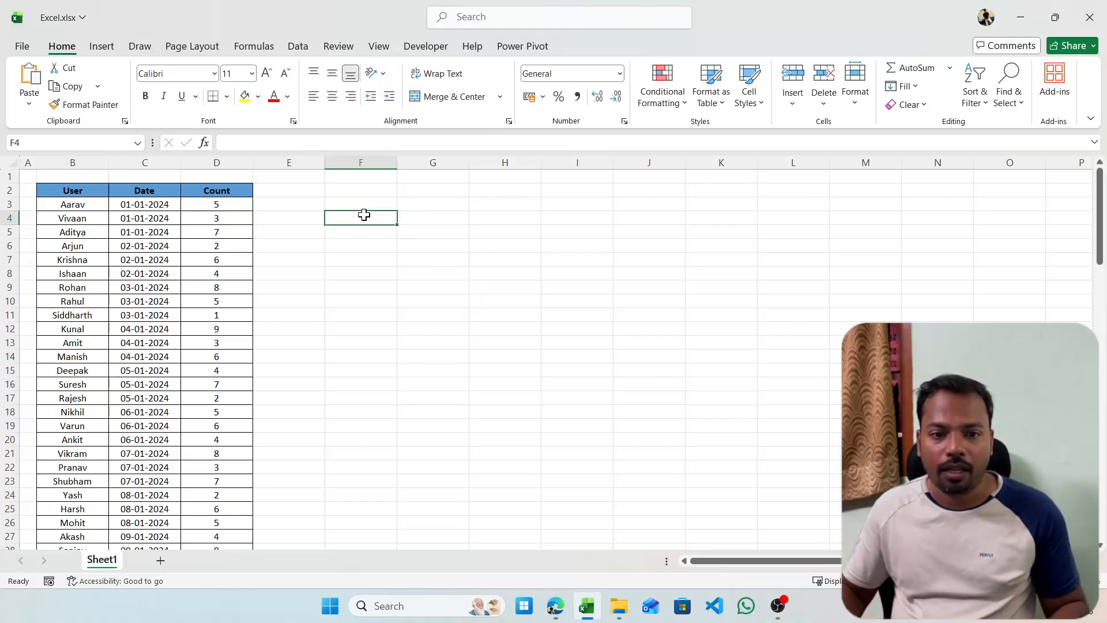
text(Arjun)
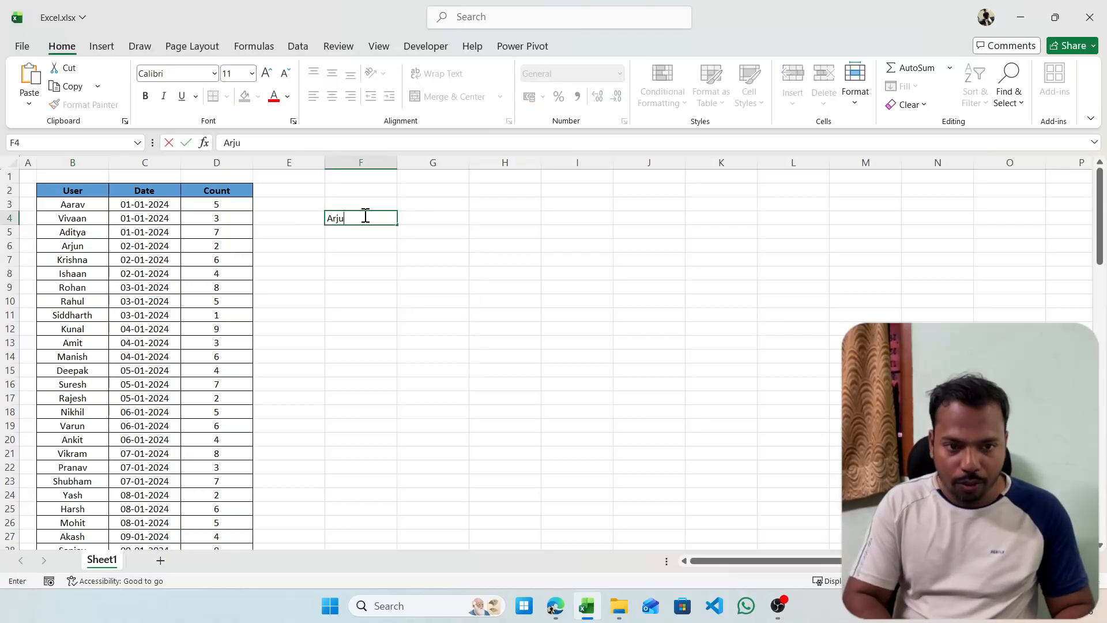
key(Return)
key(Return)
key(Return)
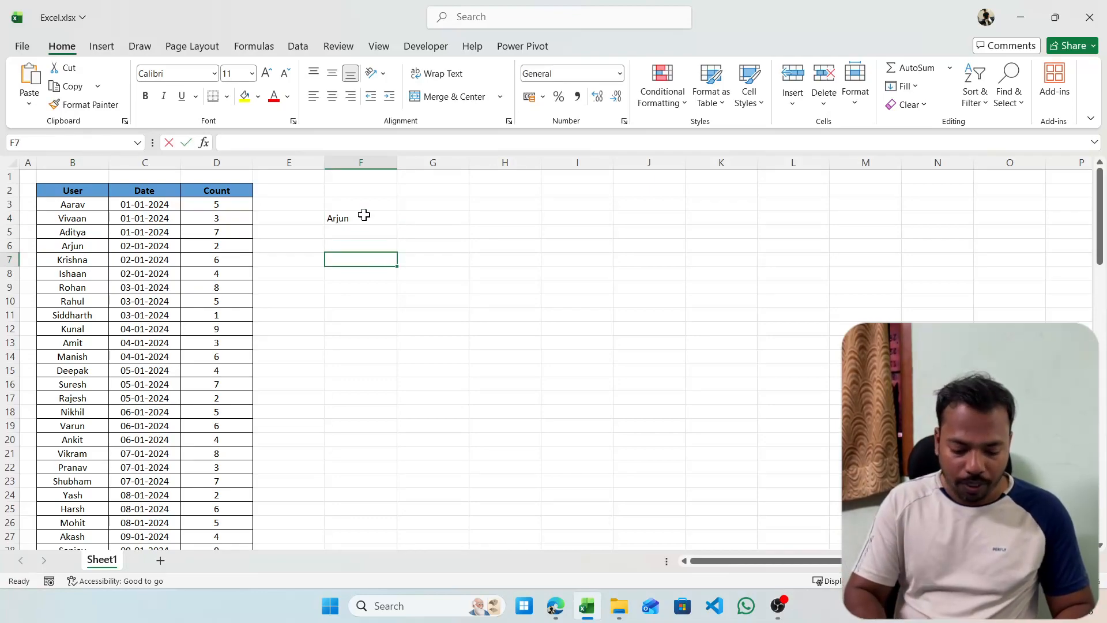
Start a FILTER formula in F7 with B3:D90 as the array
text(=fil)
key(Tab)
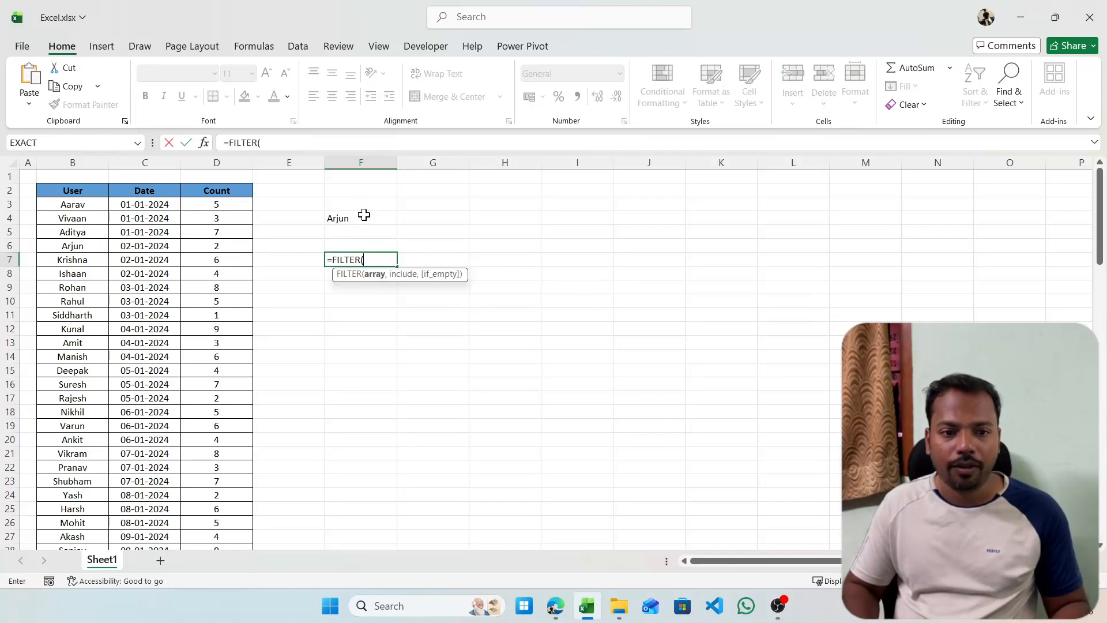
key(Left)
key(Left)
key(Left)
key(Left)
key(Up)
key(Up)
key(Up)
key(Up)
key(ctrl+shift+Down)
key(ctrl+shift+Right)
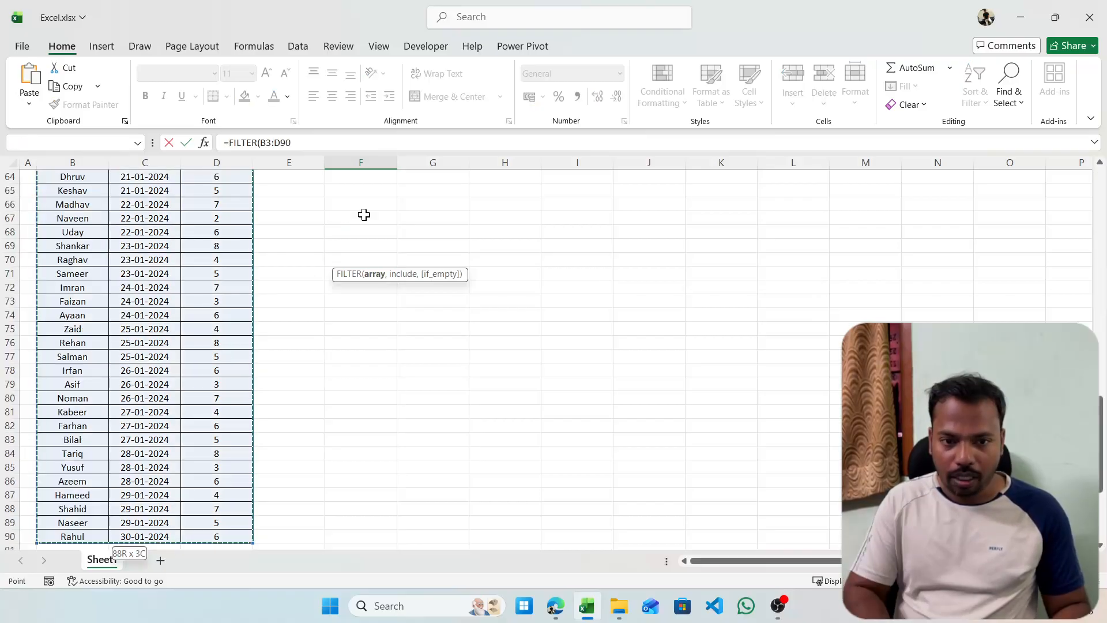
Complete the FILTER formula in F7 with the include condition B3:B90=F4
text(,)
key(Up)
key(Up)
key(Up)
key(Left)
key(Left)
key(Left)
key(Left)
key(Up)
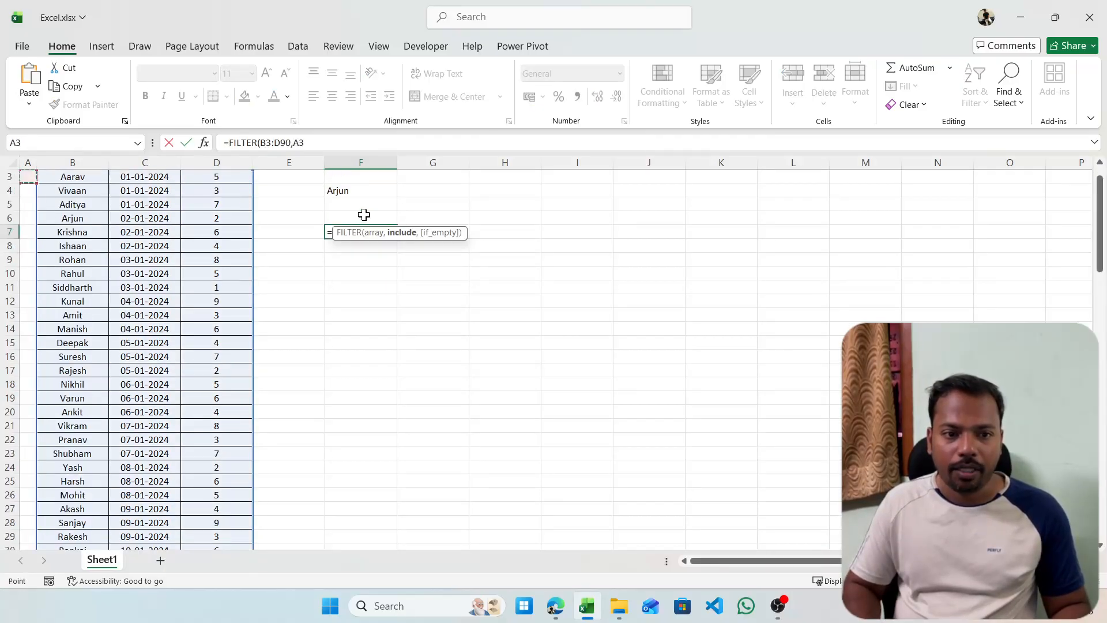
key(ctrl+shift+Down)
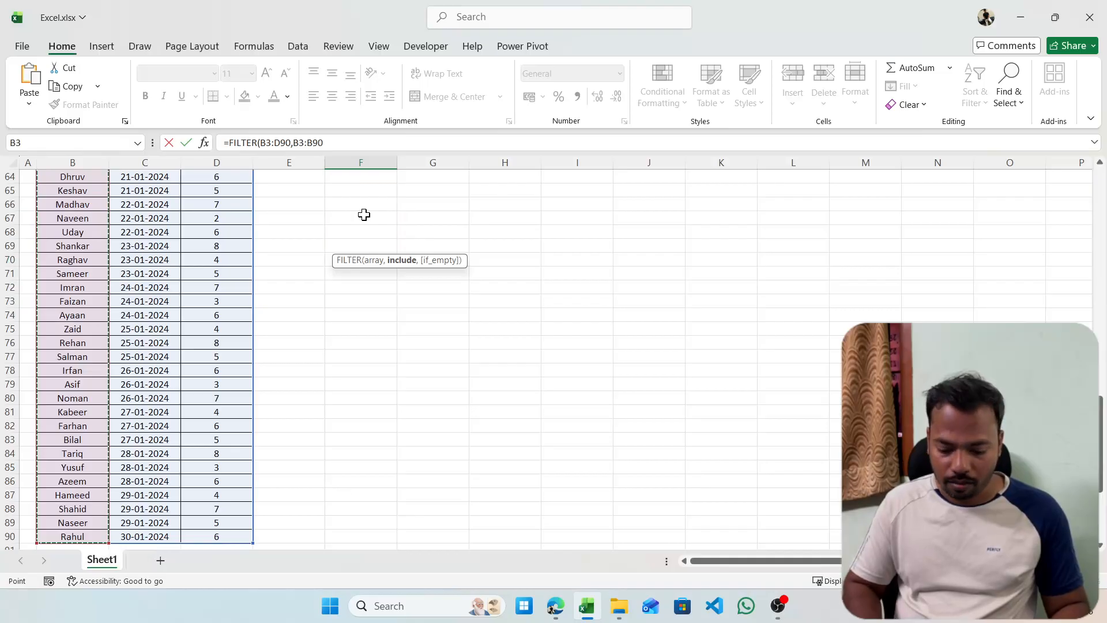
text(=)
key(Up)
key(Up)
key(Up)
text())
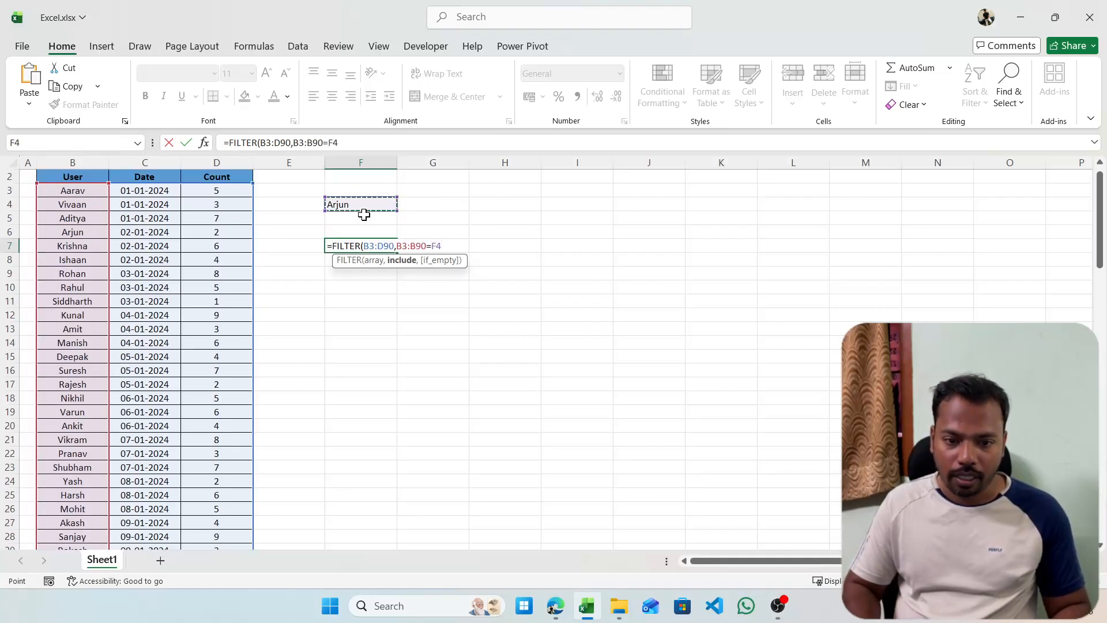
key(Return)
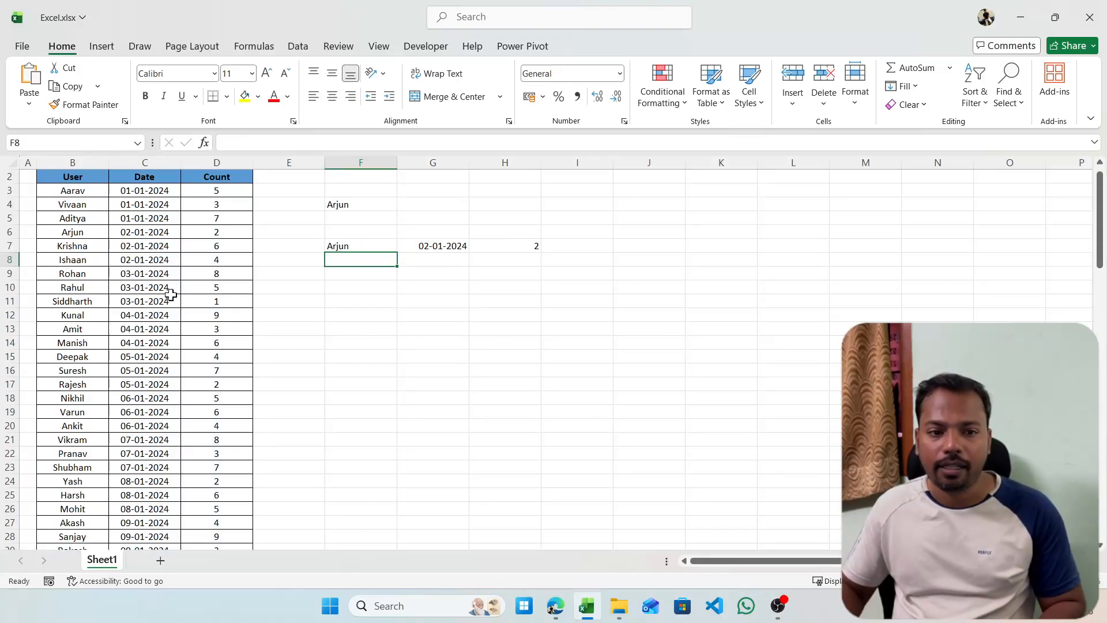
Copy the record in B6:D6 over the records in rows 12, 17, 20 and 22 of the data table
click(79, 227)
key(ctrl+shift+Right)
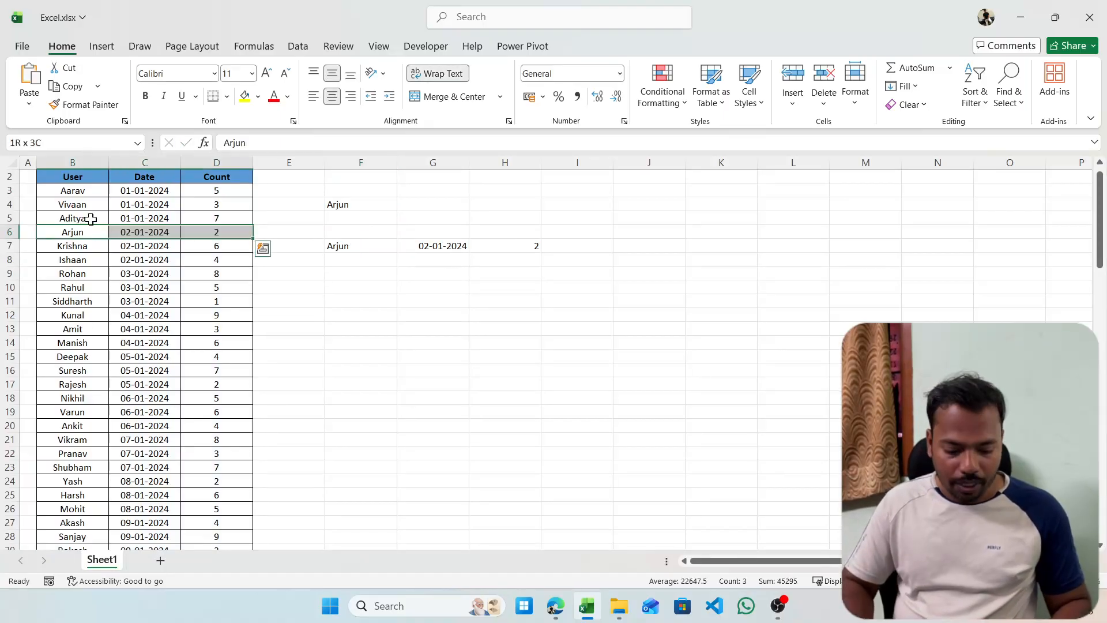
key(ctrl+c)
click(73, 315)
key(ctrl+v)
click(73, 426)
key(ctrl+v)
click(73, 453)
key(ctrl+v)
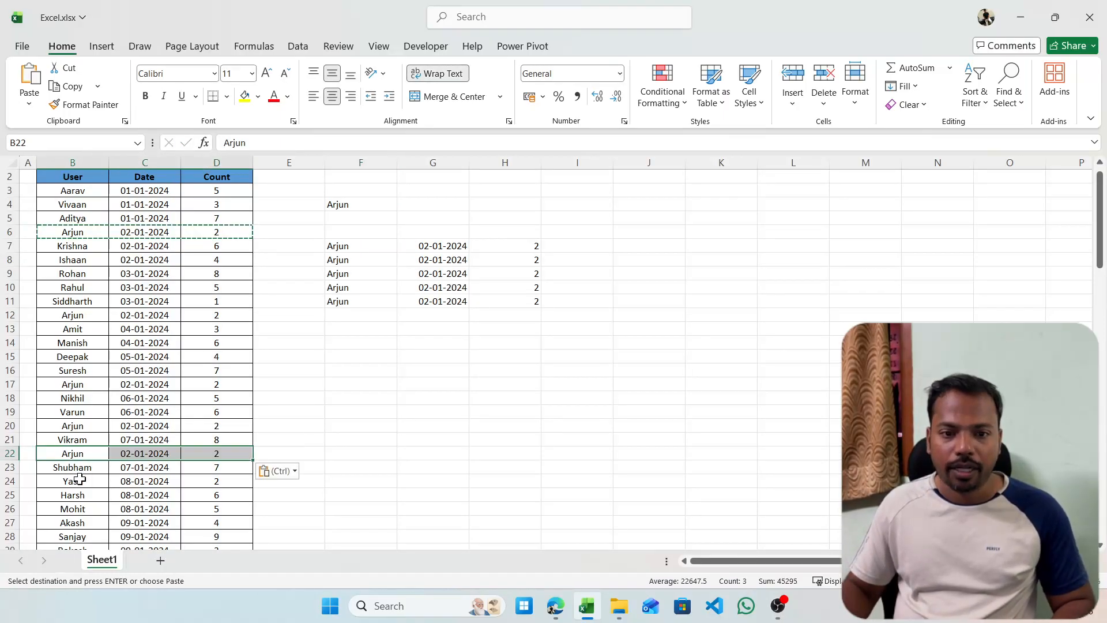
Copy the user name in B7 into F5 as a second filter criterion
click(375, 206)
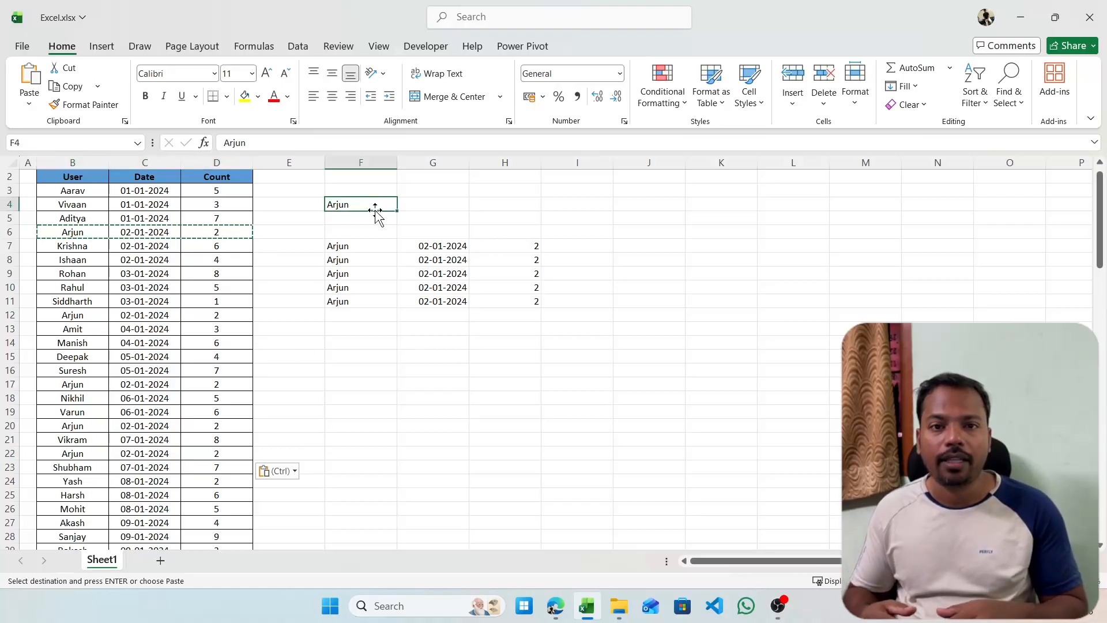
click(73, 245)
key(Escape)
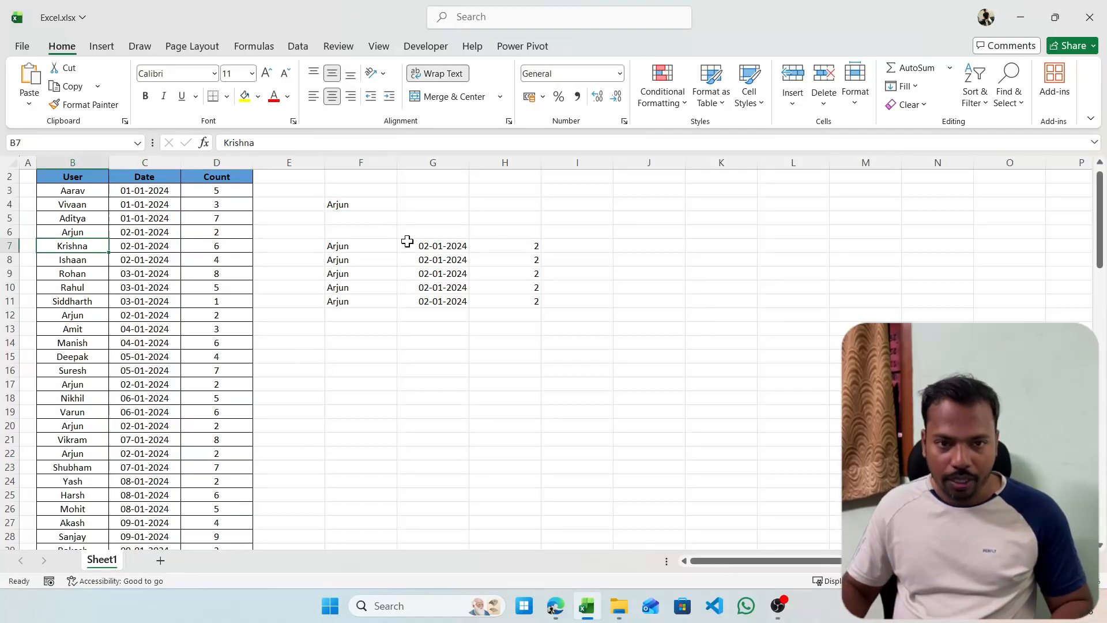
key(ctrl+c)
click(358, 218)
key(ctrl+v)
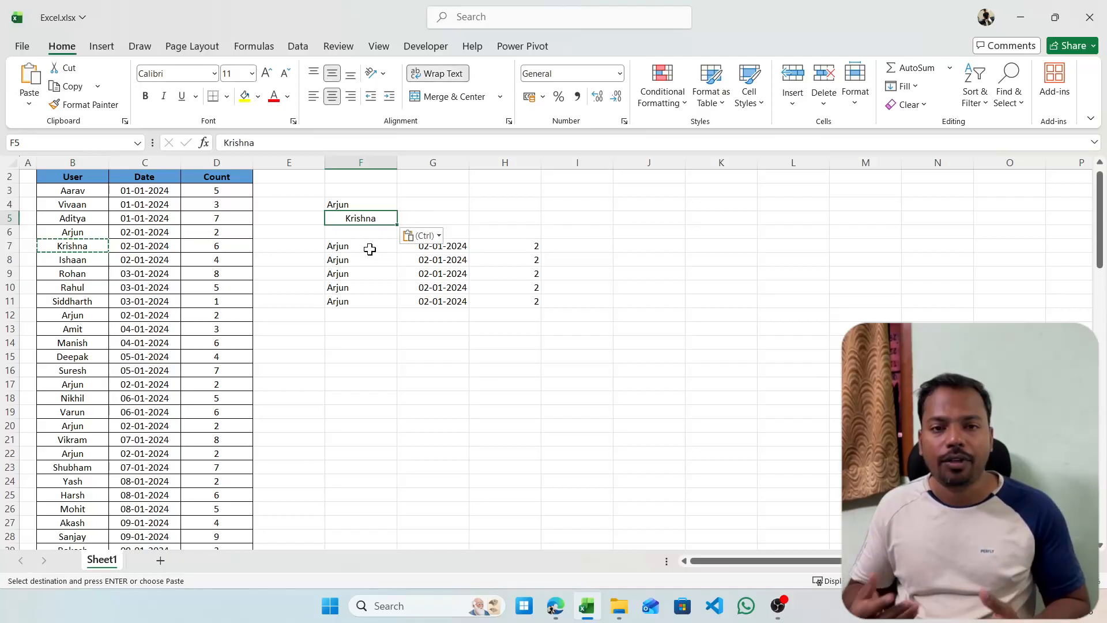
Change the FILTER condition in F7 to (B3:B90=F4)+(B3:B90=F5) so that it matches either criterion
click(370, 250)
double_click(370, 249)
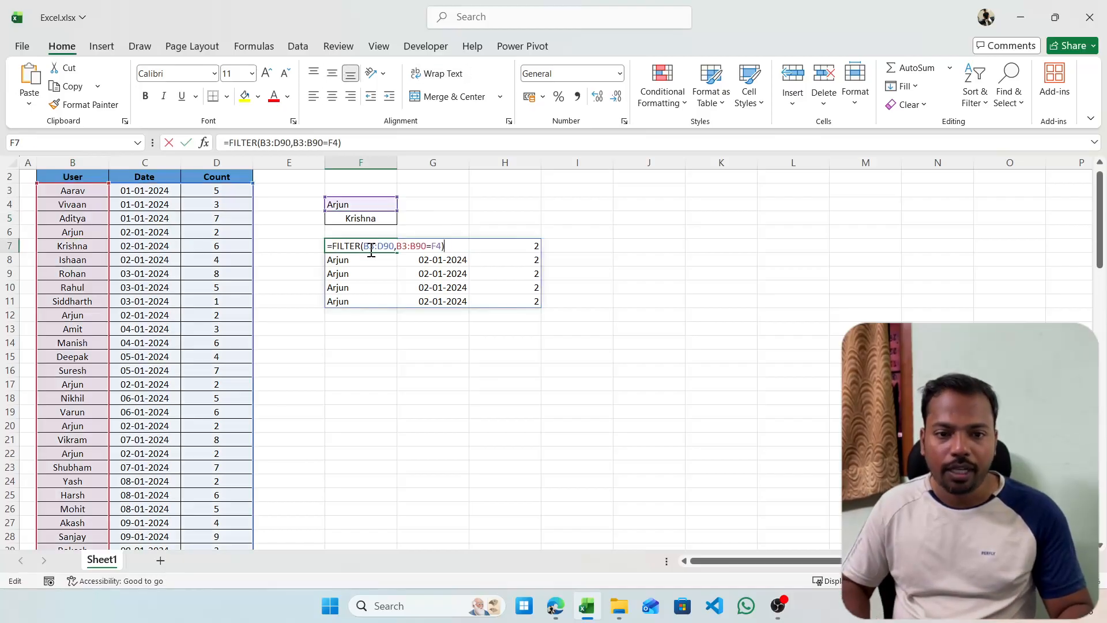
click(397, 246)
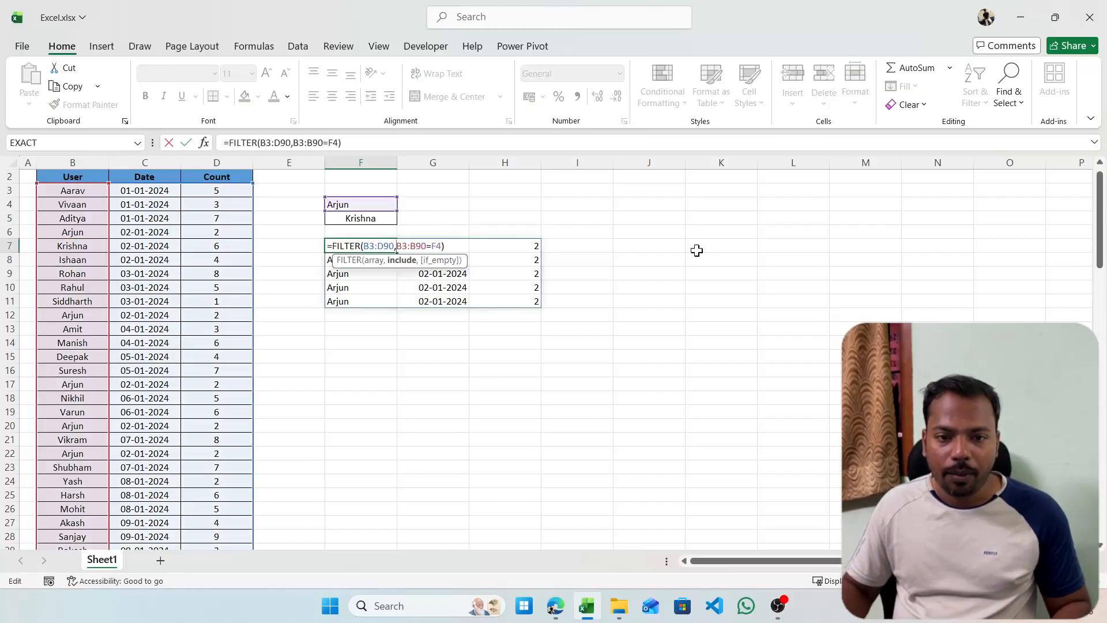
text(()
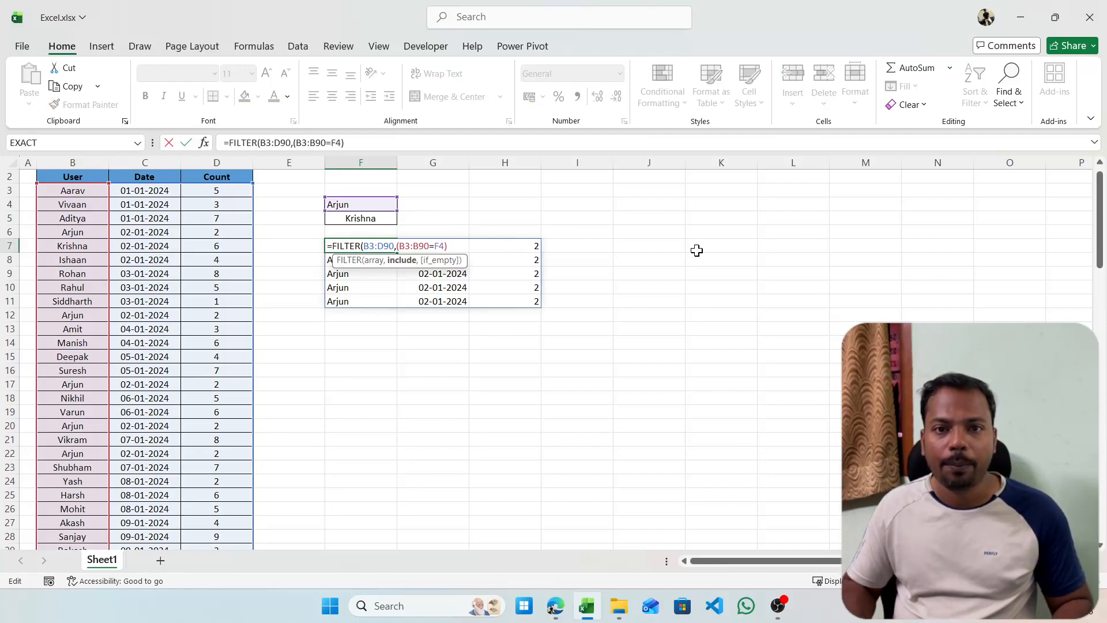
text(+()
click(92, 194)
key(ctrl+shift+Down)
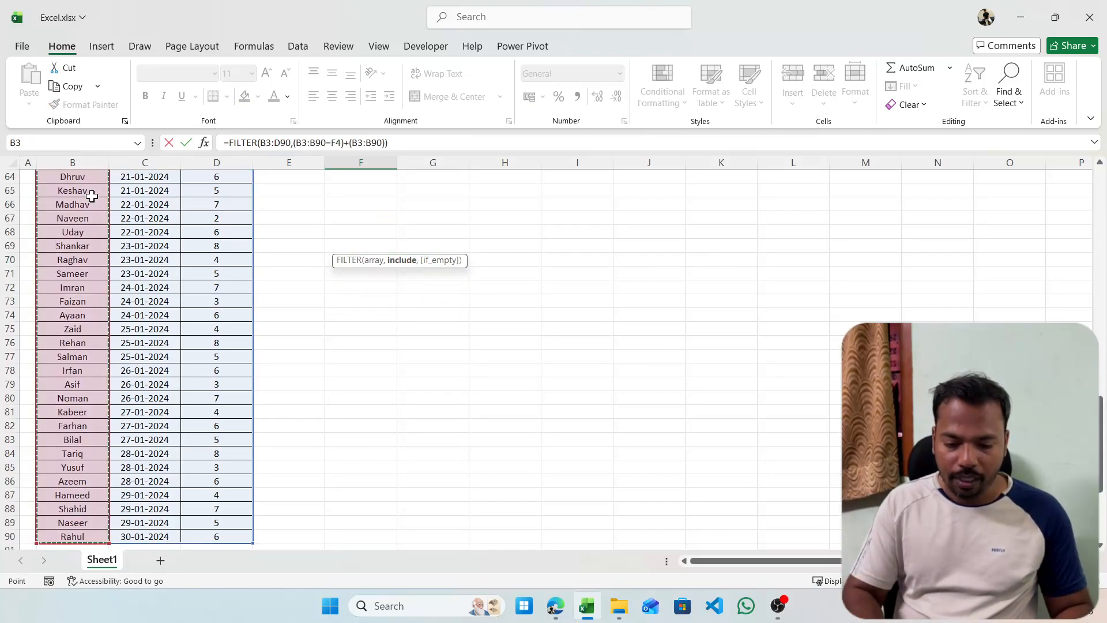
text(=)
key(Up)
key(Up)
key(Return)
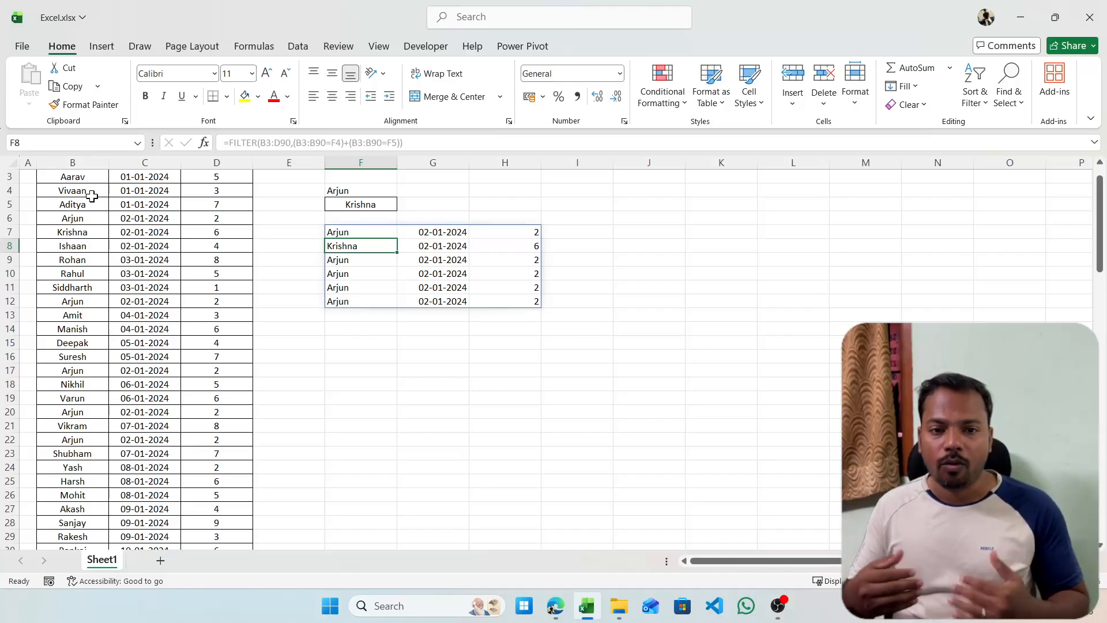
Move the FILTER formula from F7 to H6
key(Up)
key(F2)
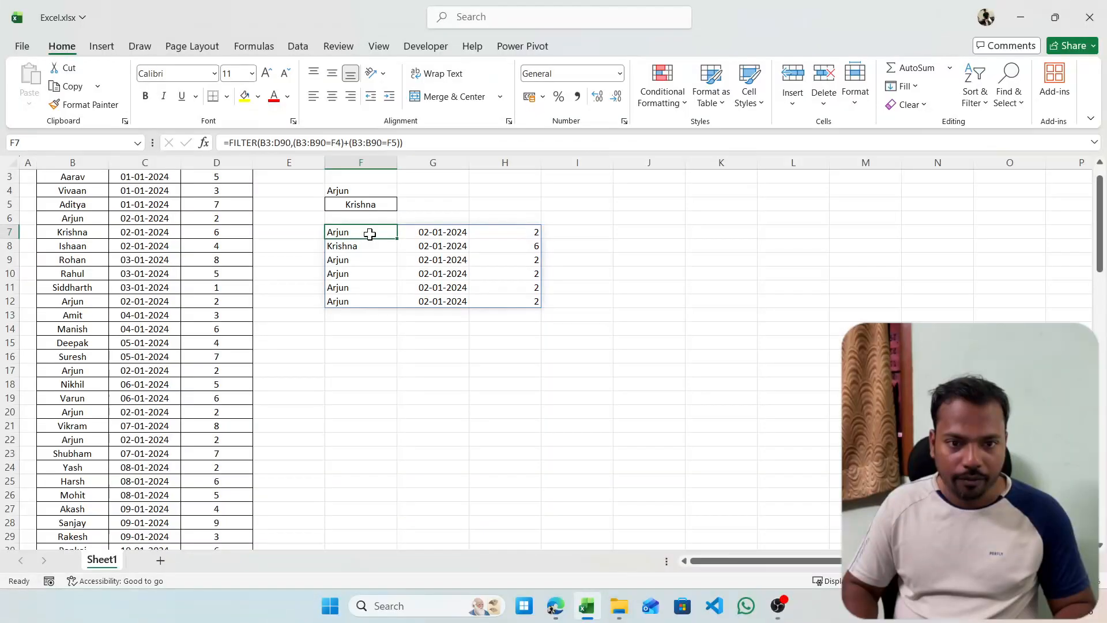
key(ctrl+x)
key(Right)
key(Right)
key(Up)
key(Return)
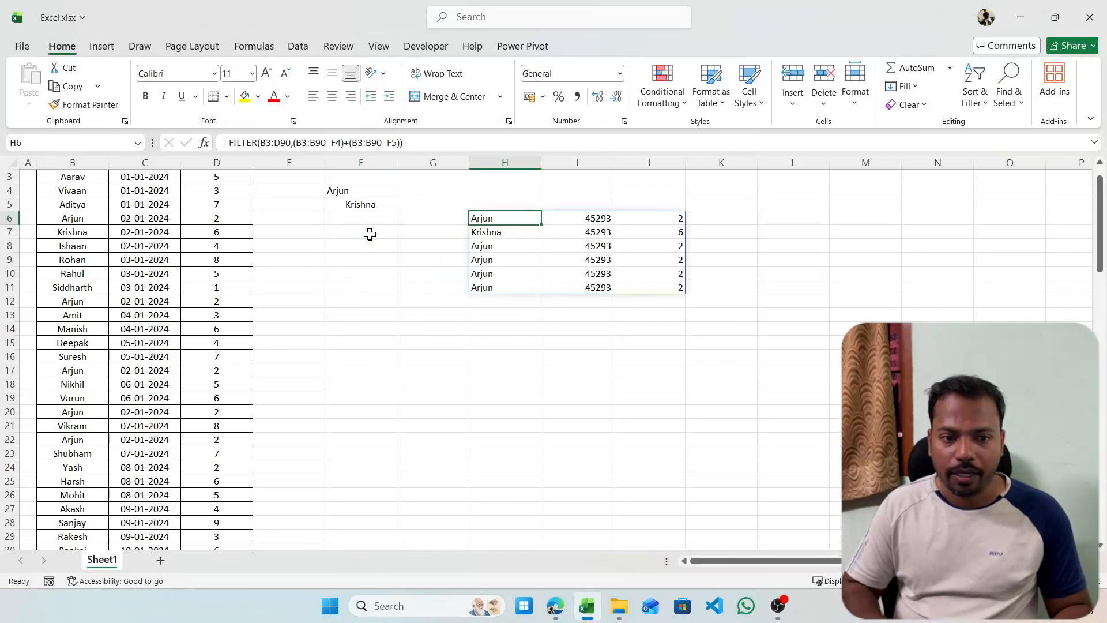
Copy the user names in B11:B24 and paste them as values into the criteria list starting at F4
drag(103, 288, 75, 463)
key(ctrl+c)
right_click(341, 190)
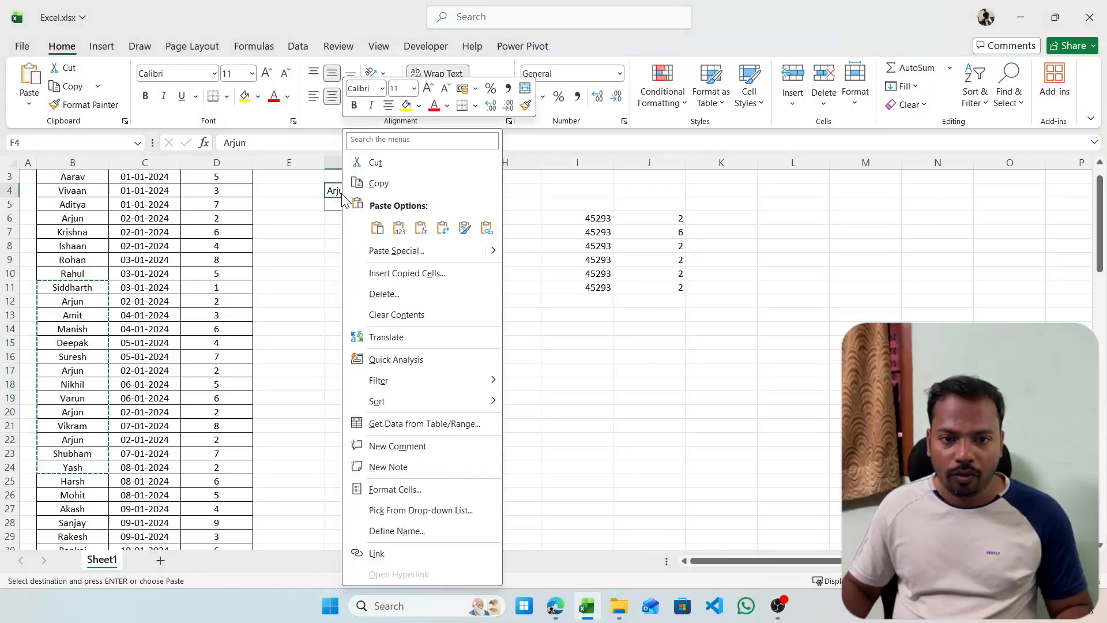
click(399, 228)
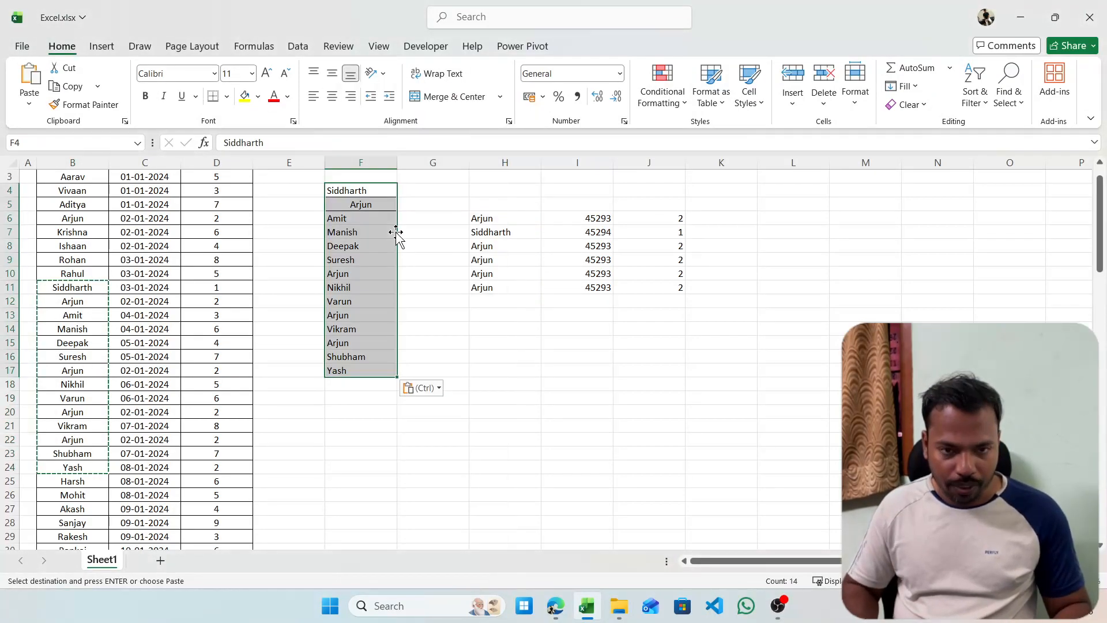
Turn on header filters for the data table and open the User column's filter list
key(Up)
key(Down)
key(ctrl+Left)
key(ctrl+Left)
key(ctrl+Up)
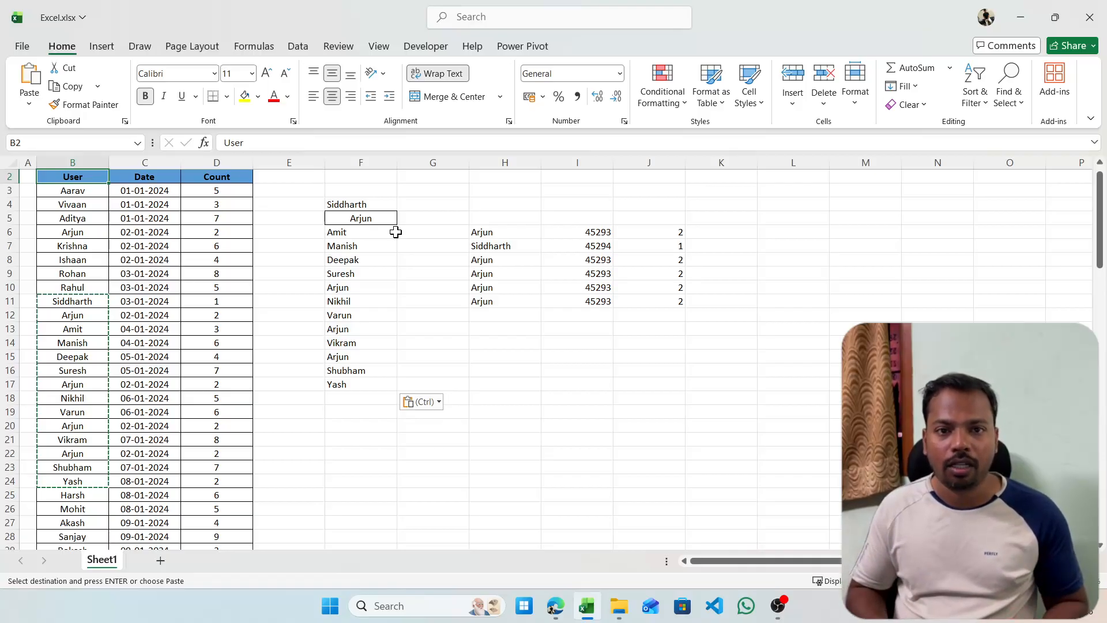
key(Up)
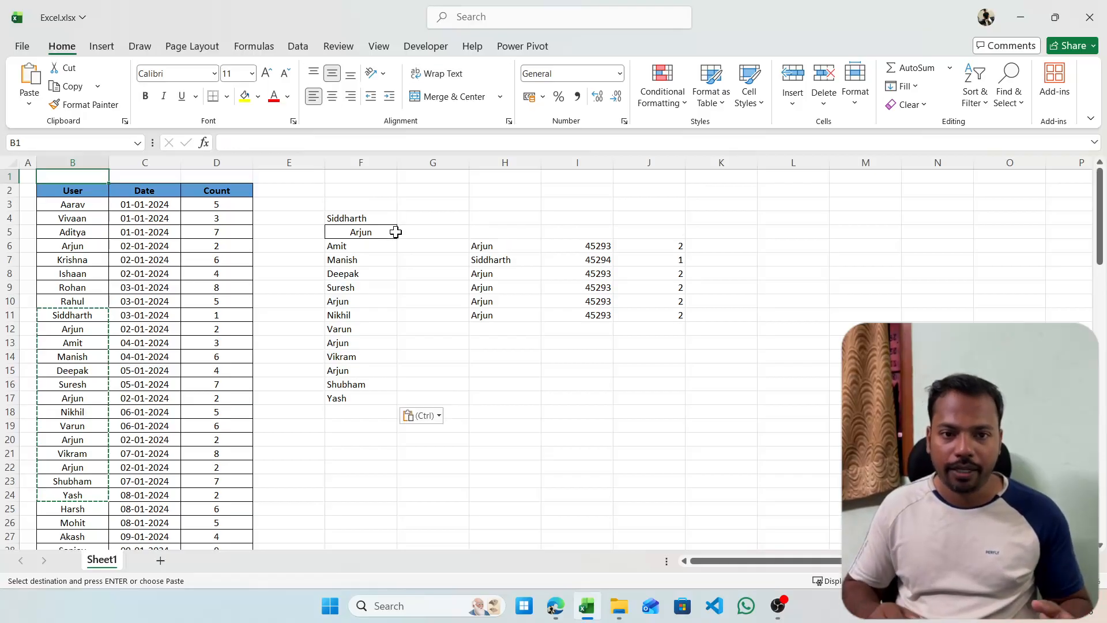
key(Down)
key(ctrl+shift+l)
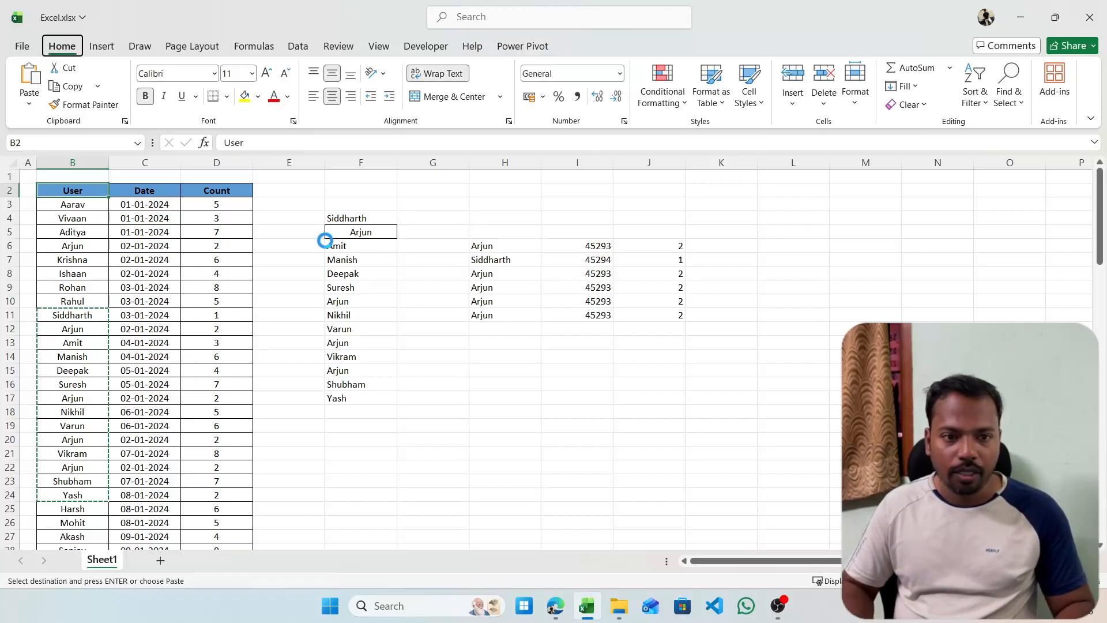
key(alt+Down)
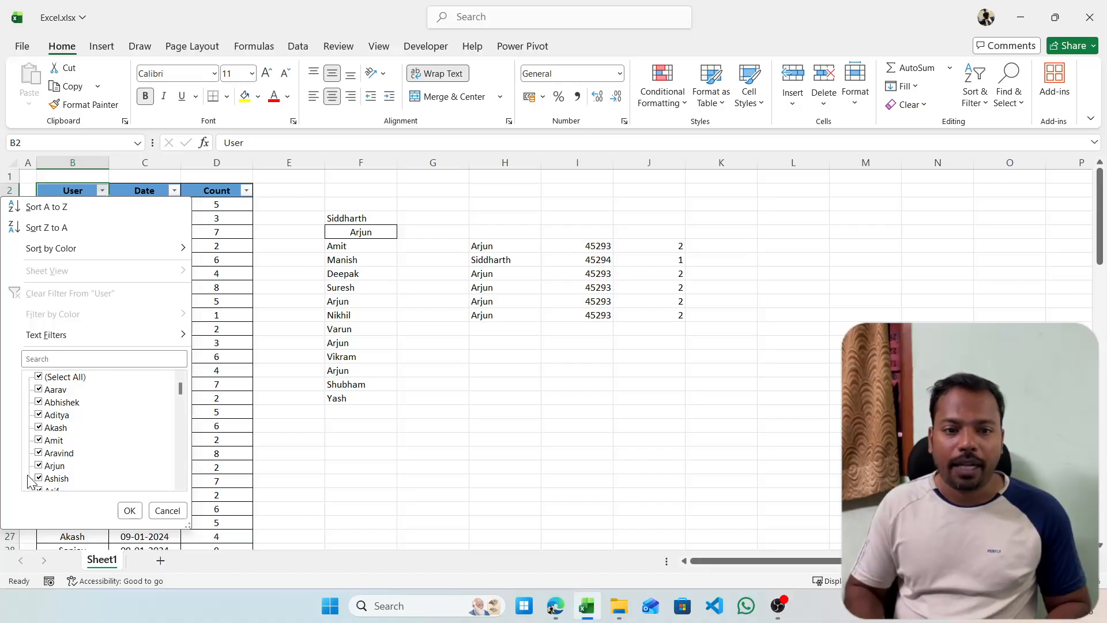
Clear the FILTER formula from H6 and start a MATCH formula there with F4:F17 as the lookup value
click(505, 245)
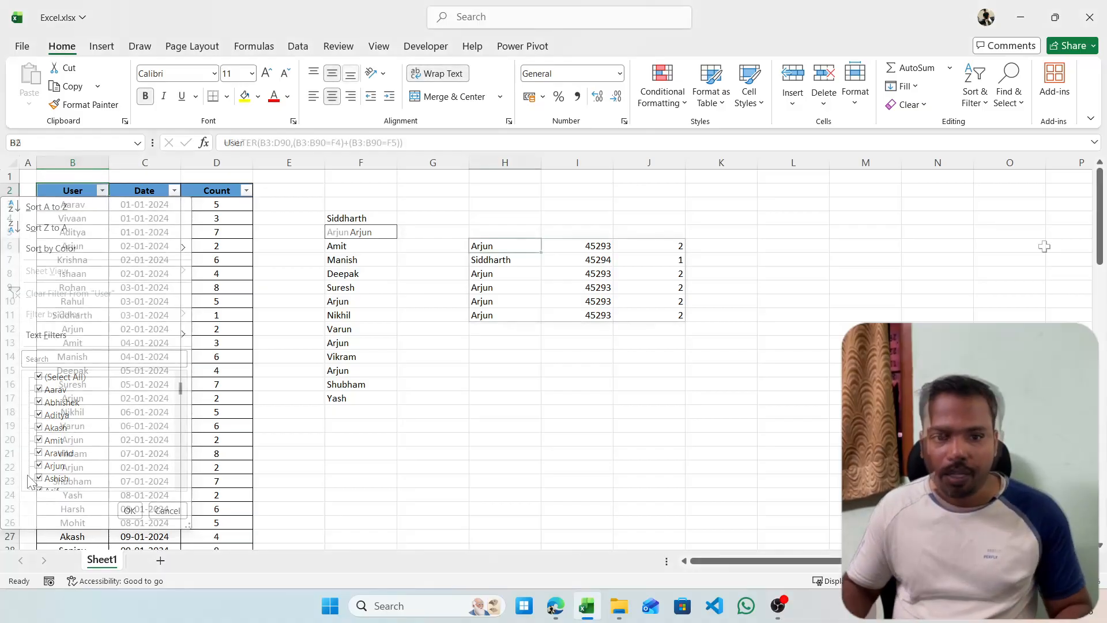
key(Delete)
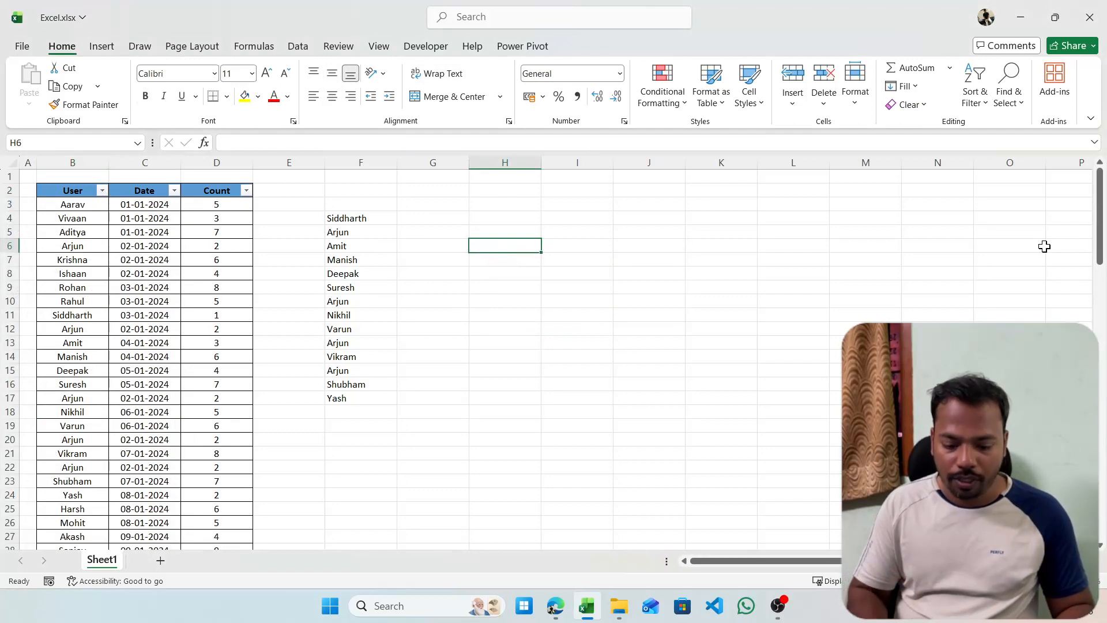
text(=)
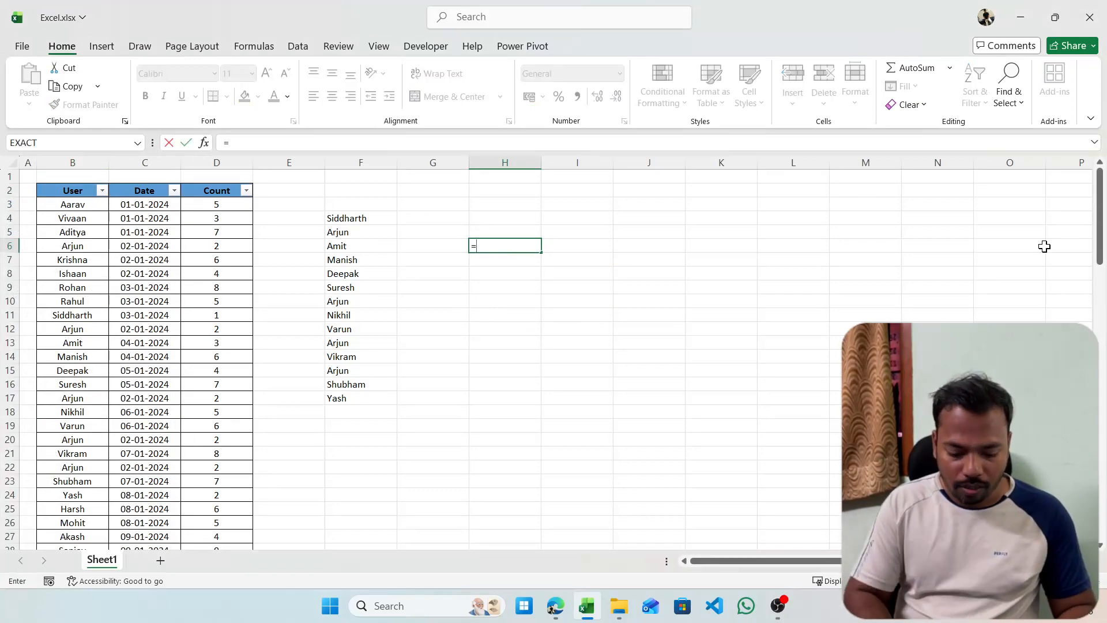
text(mat)
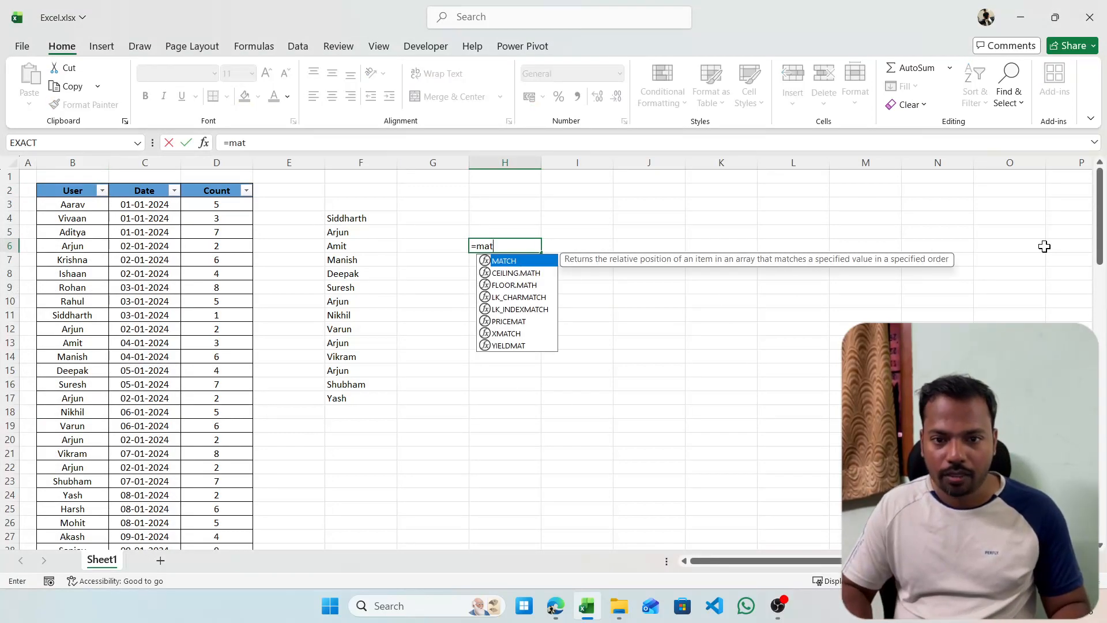
key(Tab)
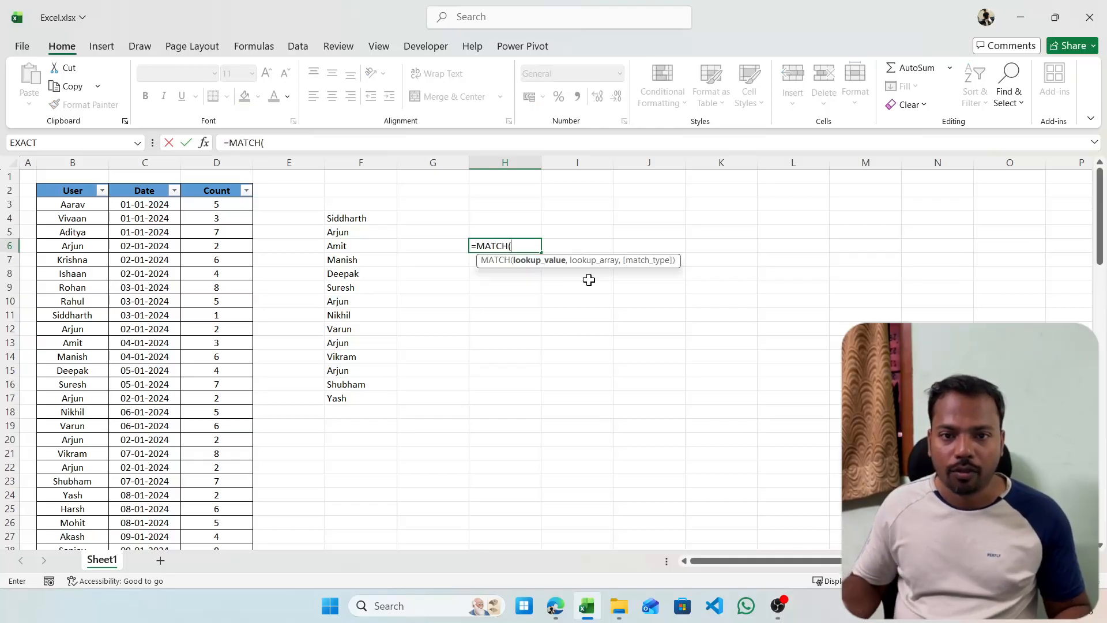
key(Left)
key(Left)
key(Up)
key(Up)
key(ctrl+shift+Down)
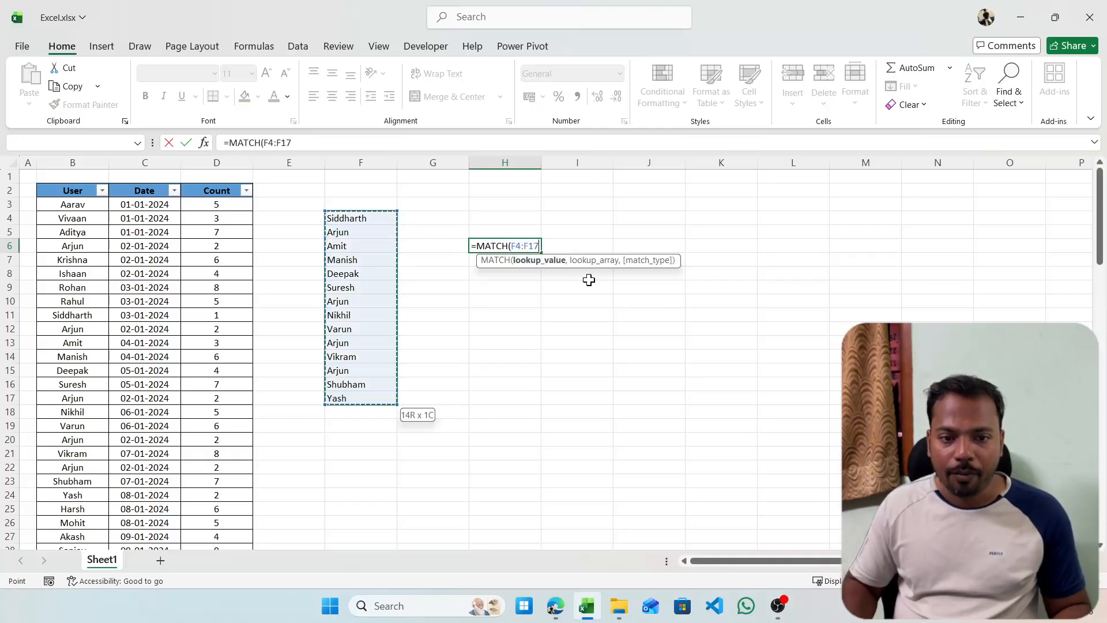
text(,)
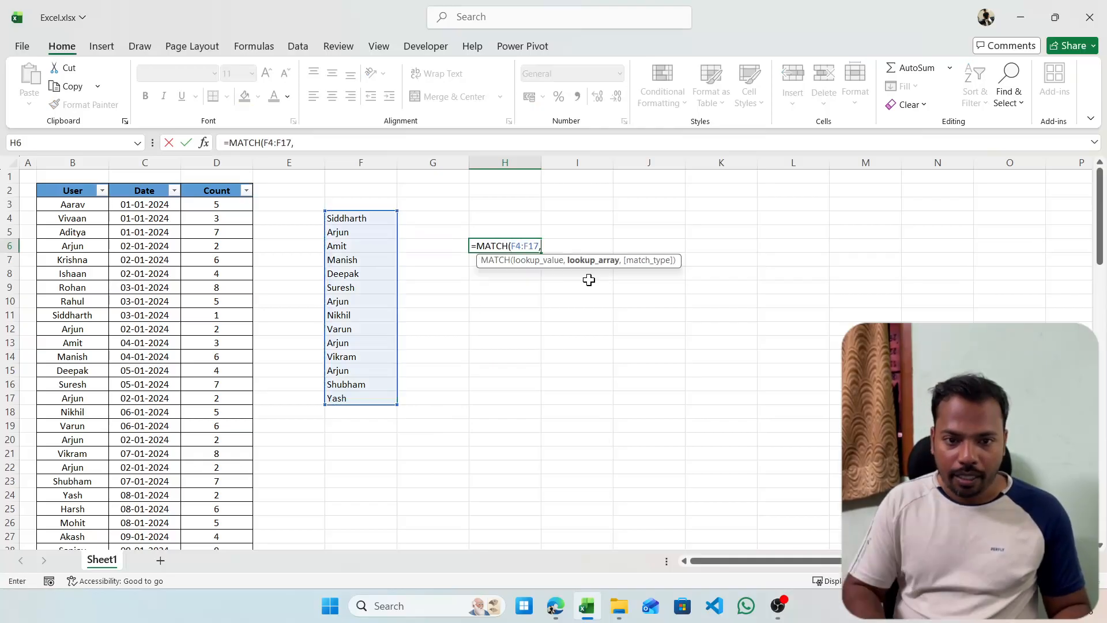
Complete the MATCH formula in H6 with B3:B90 as the lookup array and match type 0
click(99, 211)
key(ctrl+shift+Down)
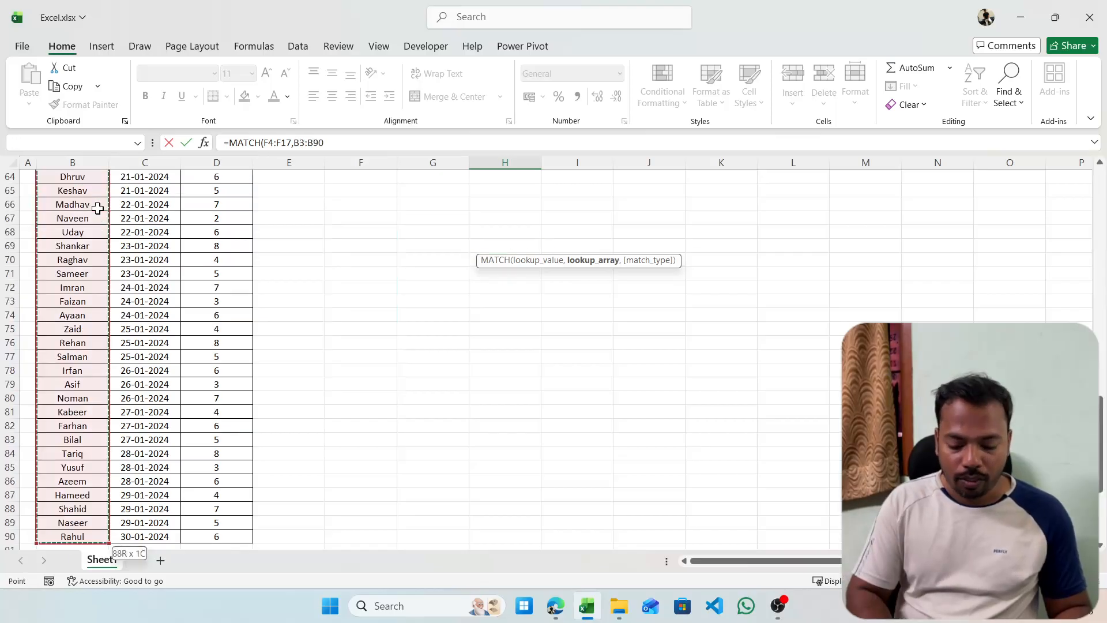
text(,0)
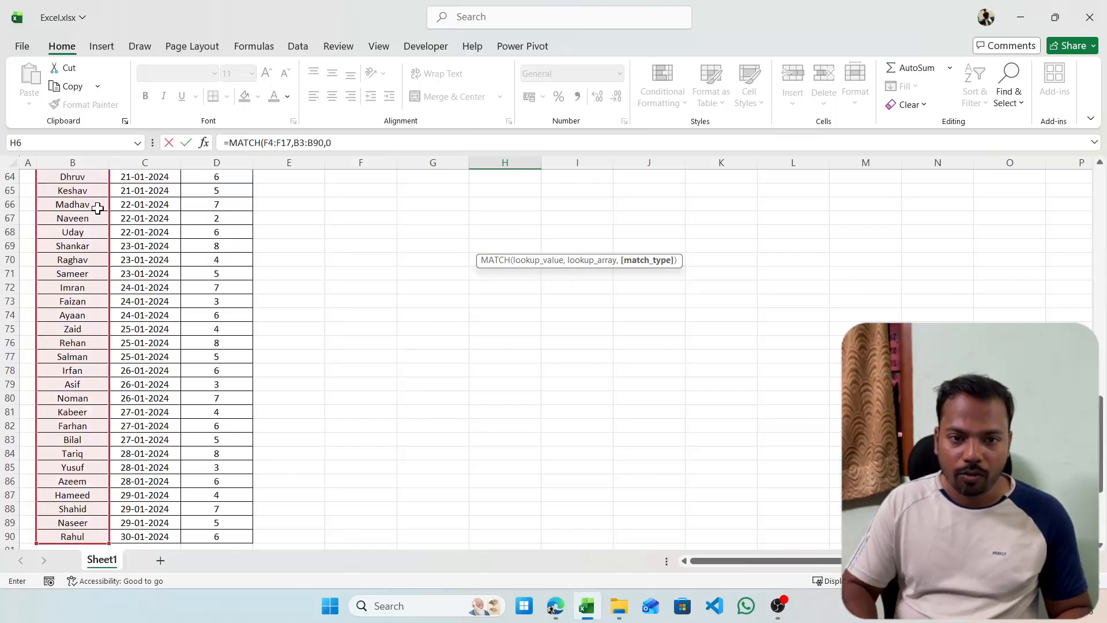
key(Return)
key(Up)
scroll(98, 208, up, 2)
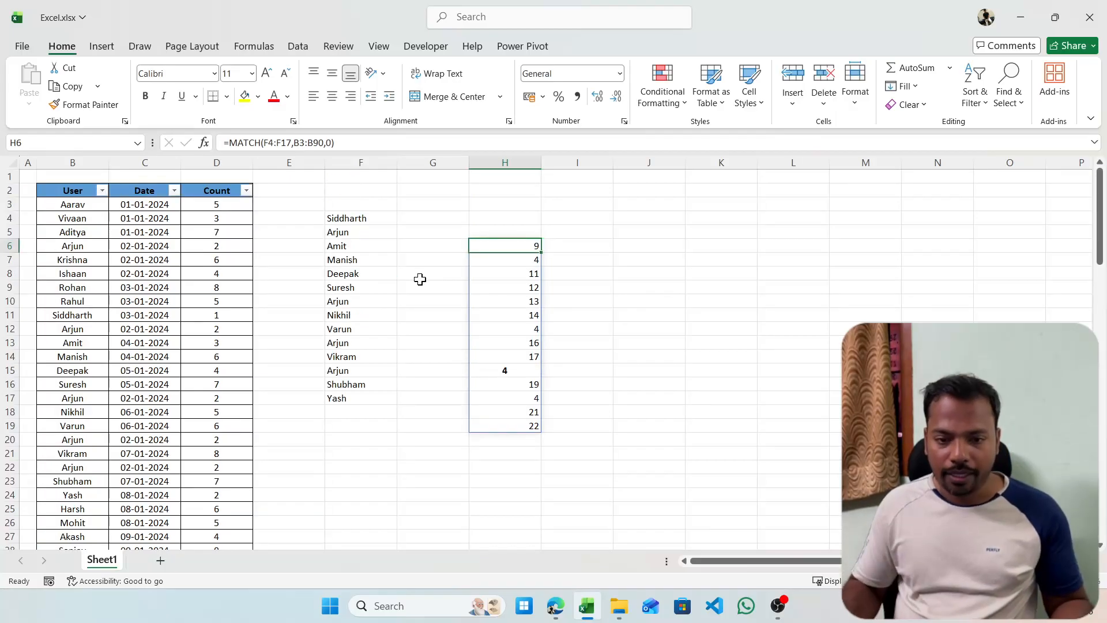
Compare the criteria names in column F with the MATCH results in H6:H19 and inspect the H6 formula
drag(361, 204, 361, 399)
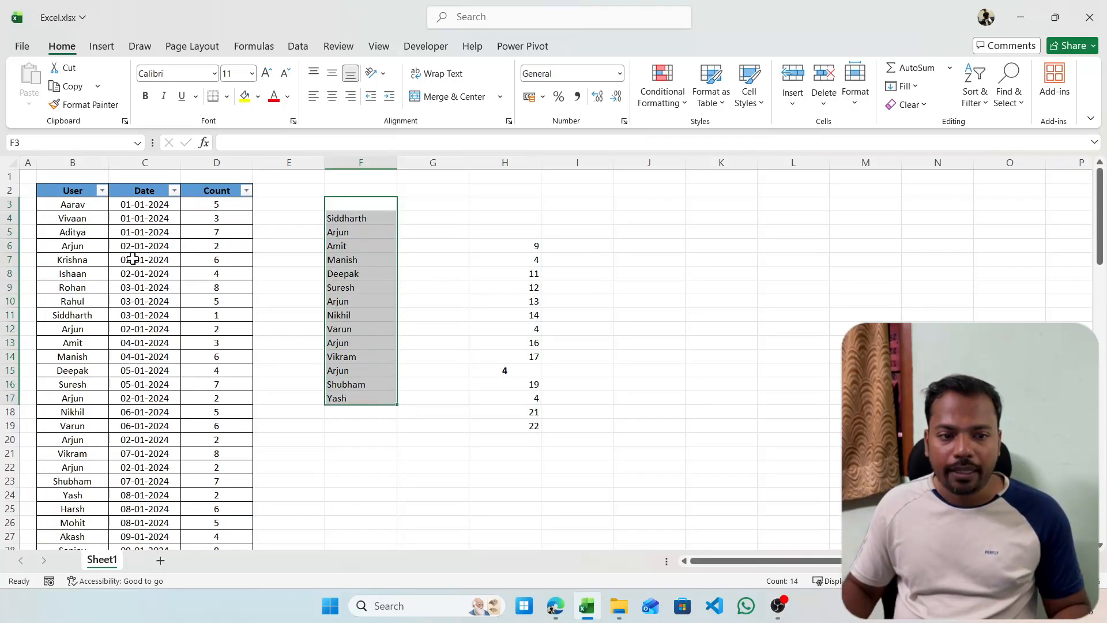
drag(521, 246, 524, 418)
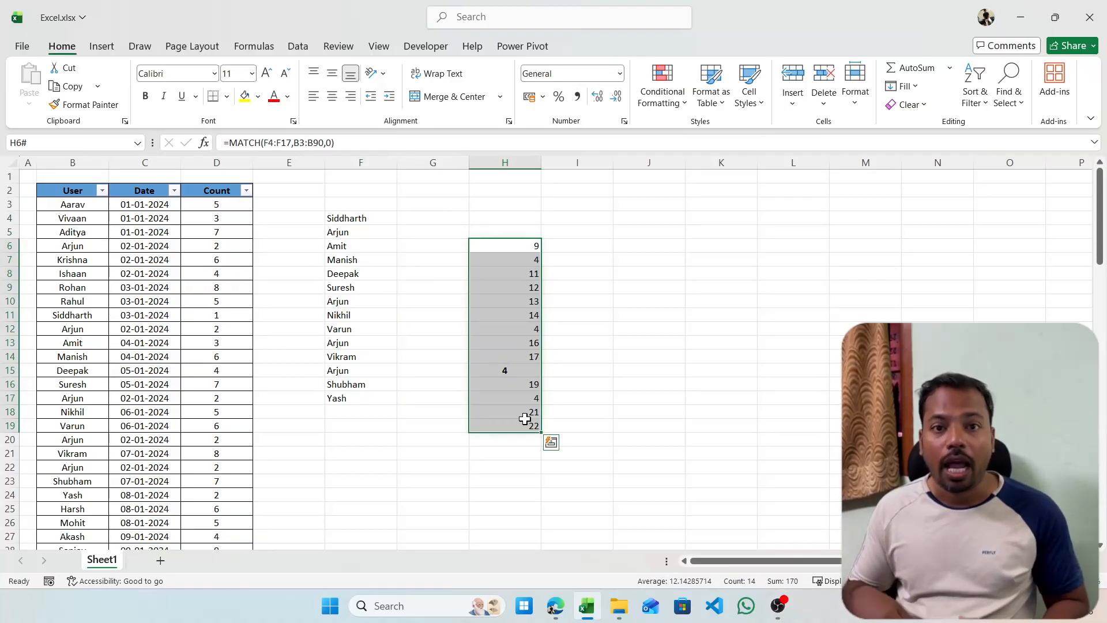
key(ctrl+shift+Up)
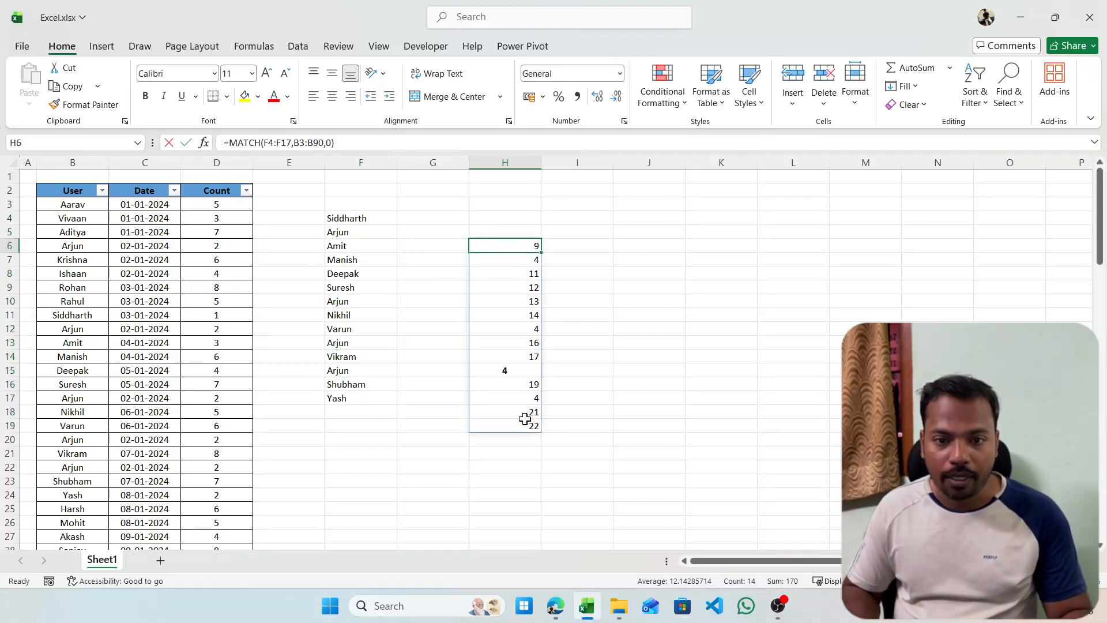
key(F2)
key(Escape)
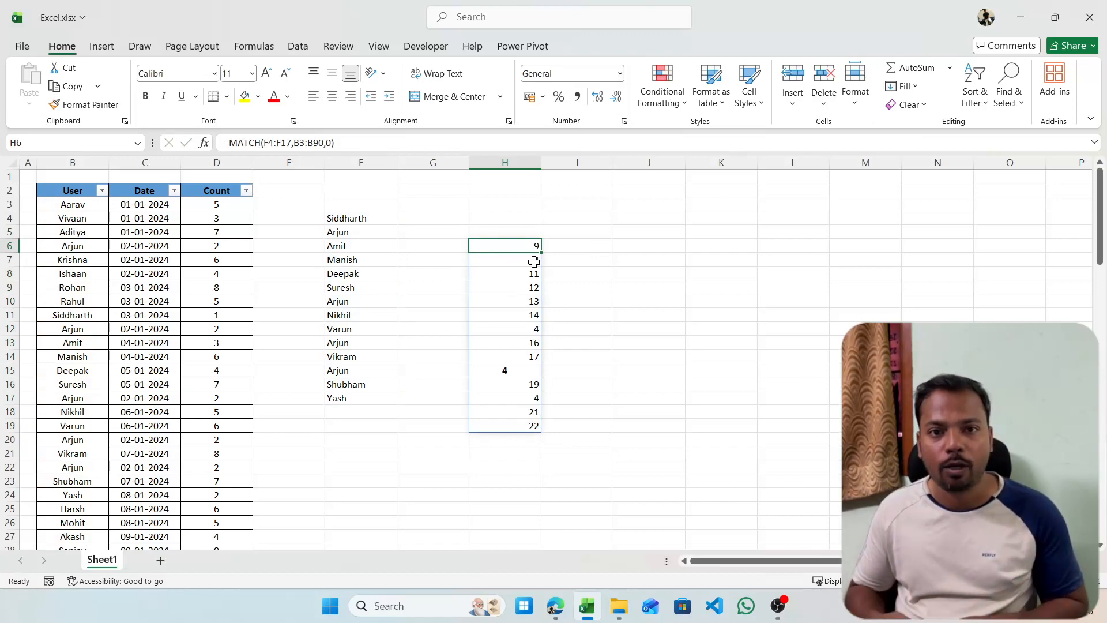
Swap the arguments of the H6 formula so that it reads =MATCH(B3:B90,F4:F17,0)
key(F2)
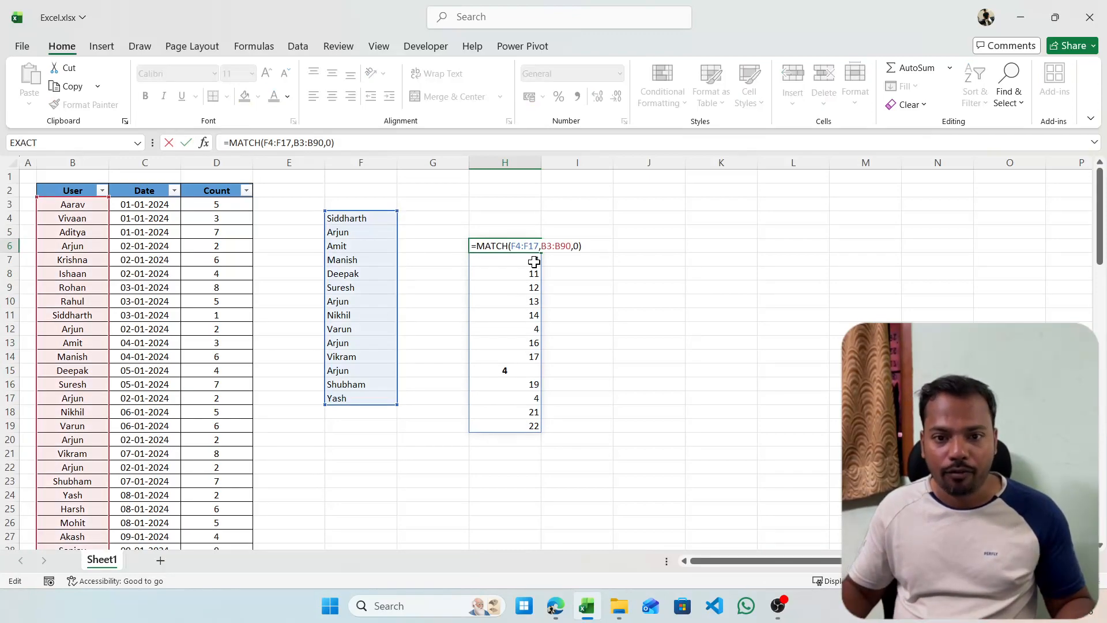
click(543, 246)
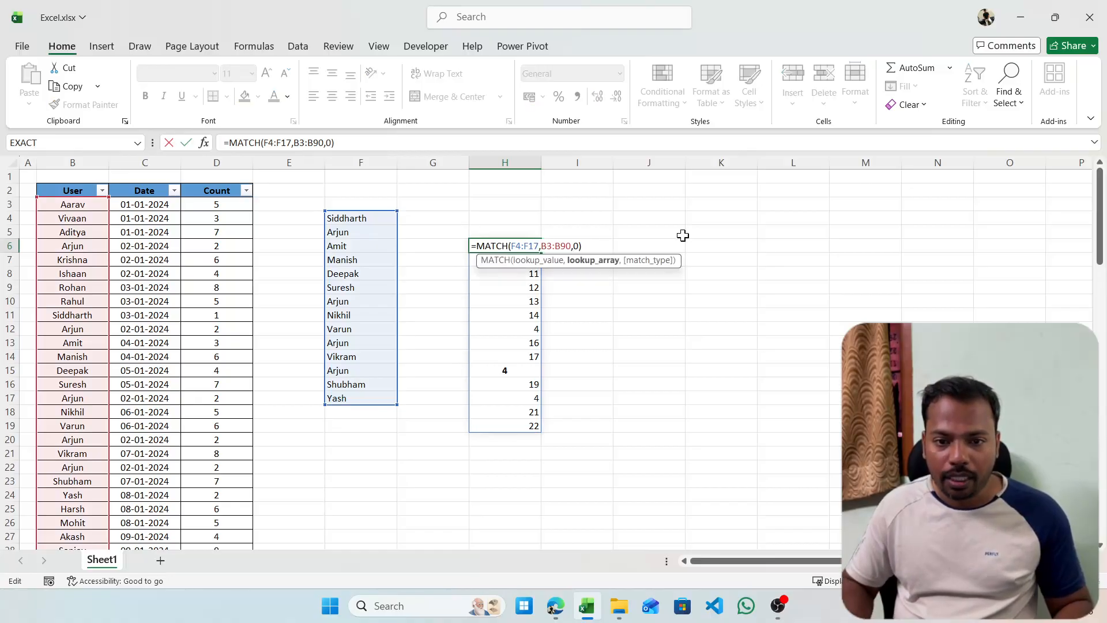
key(shift+Right)
key(shift+Right)
key(shift+Right)
key(shift+Right)
key(shift+Right)
key(shift+Right)
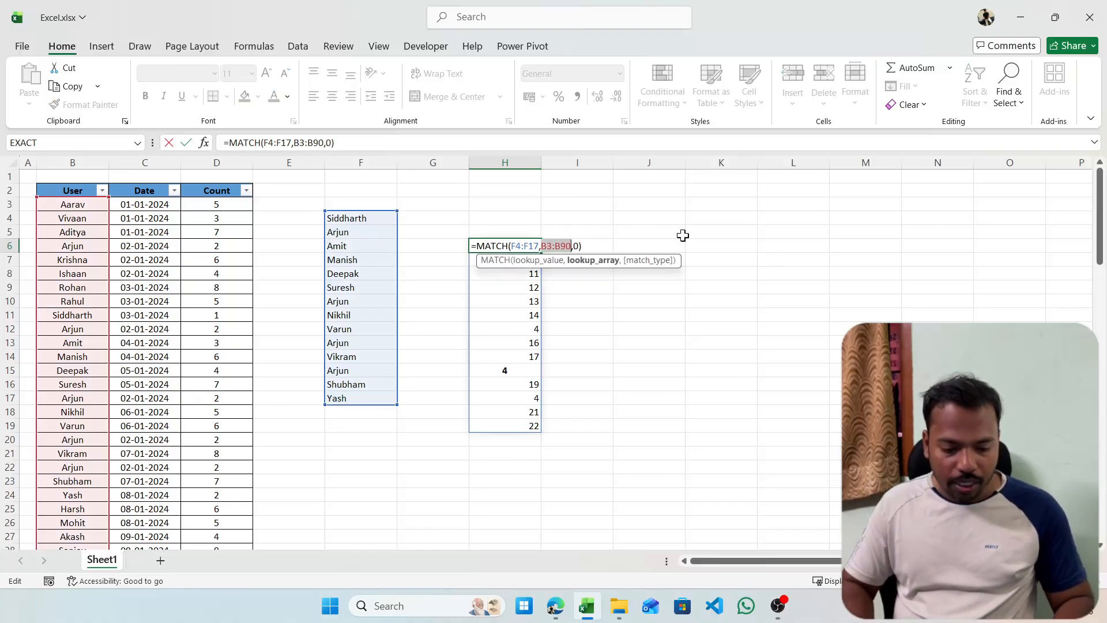
key(BackSpace)
key(BackSpace)
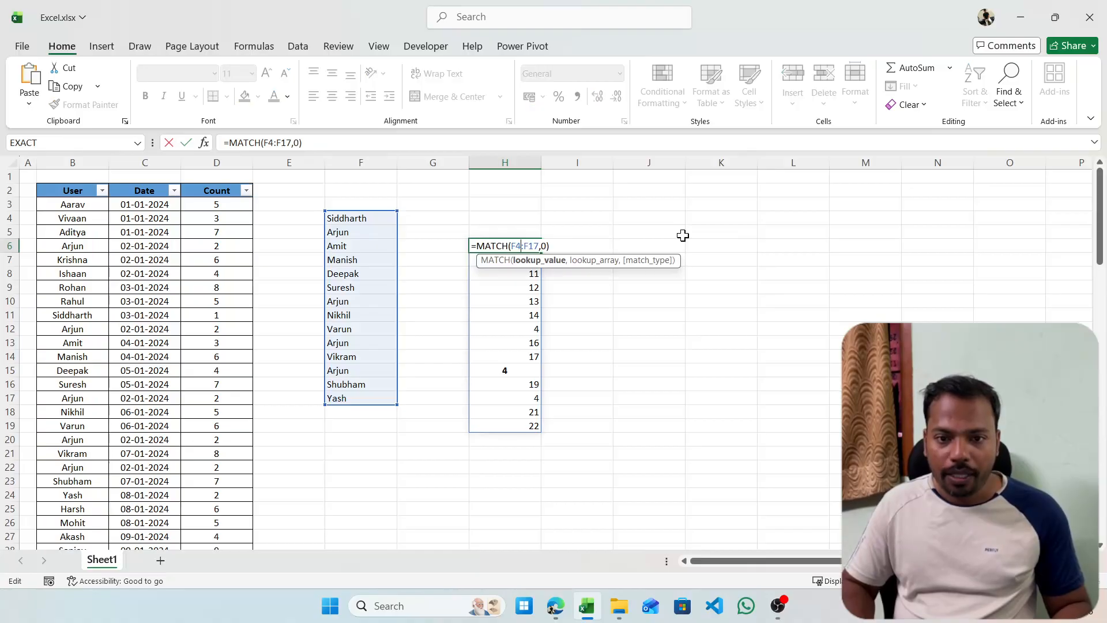
key(ctrl+v)
text(,)
key(Return)
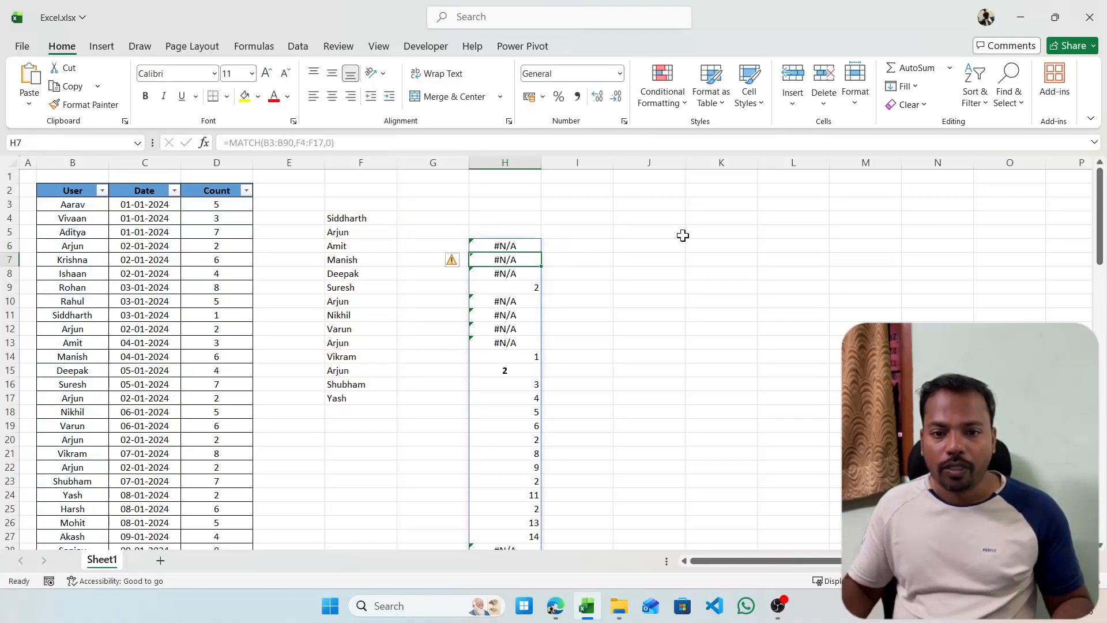
Check the MATCH results down column H, and wrap the H6 formula in ISNUMBER
scroll(648, 294, down, 9)
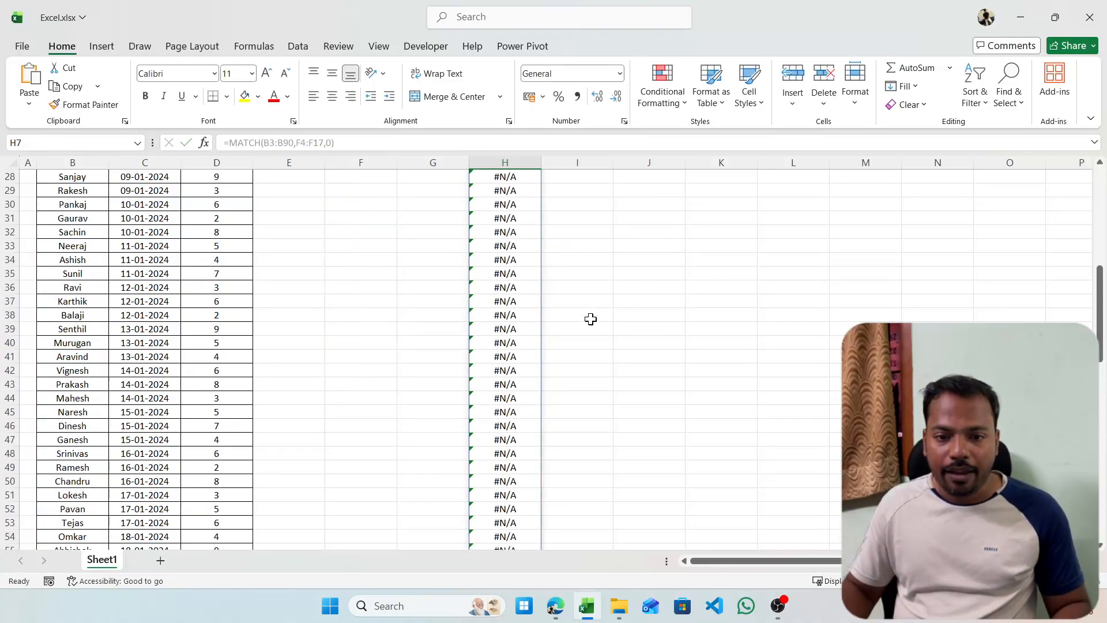
scroll(591, 319, down, 16)
scroll(552, 340, up, 6)
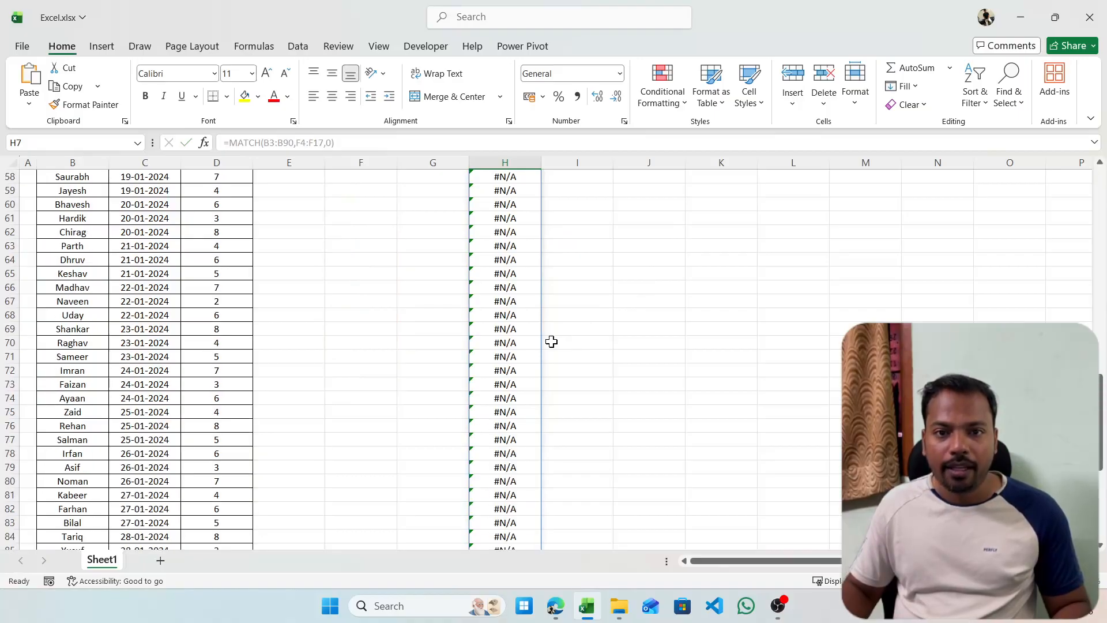
scroll(551, 342, up, 16)
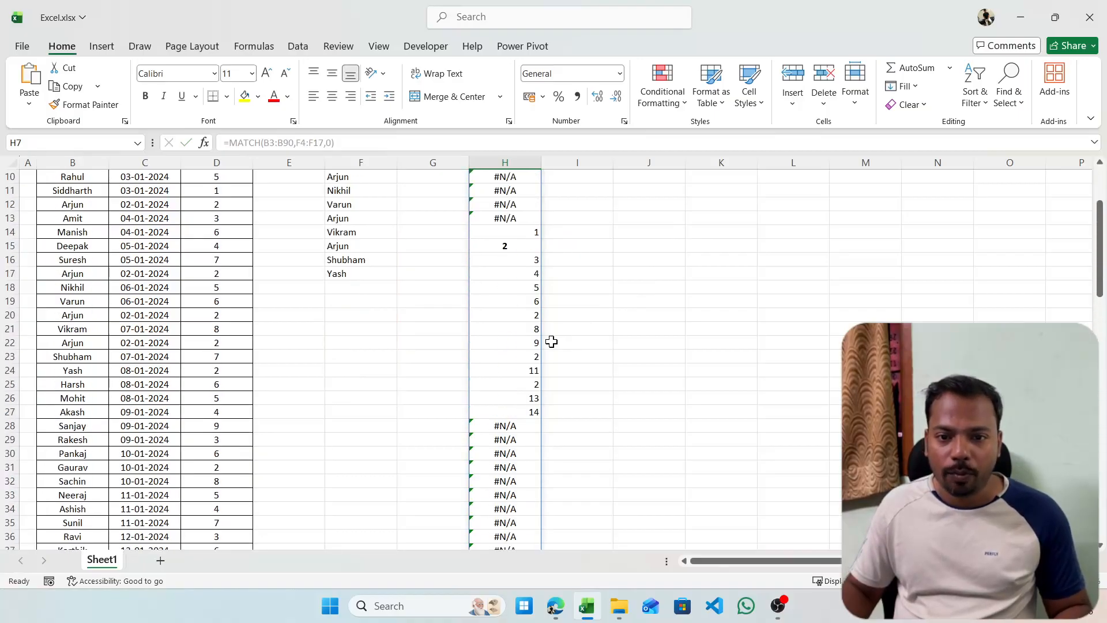
key(Up)
key(F2)
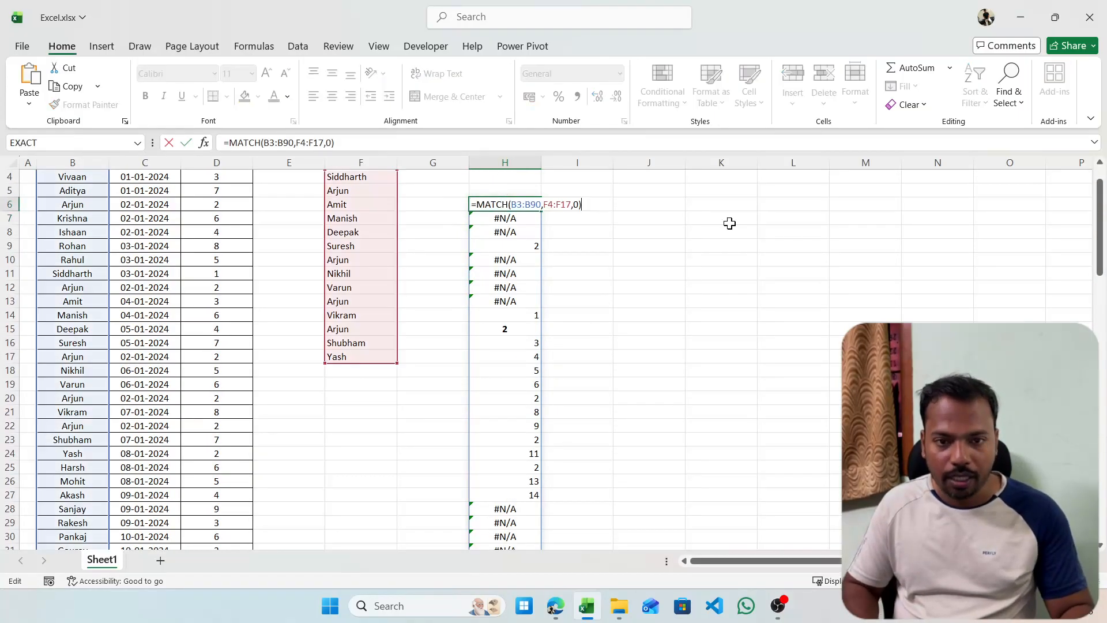
text(ISNUMBER()
key(Return)
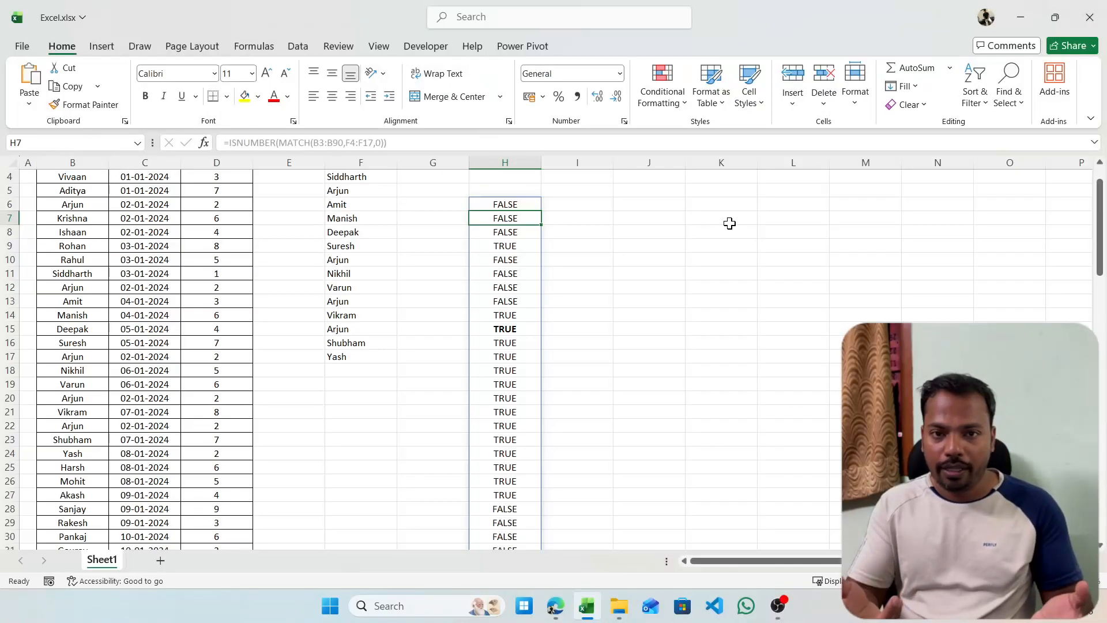
Copy the ISNUMBER expression out of H6 without its equals sign and clear the cell
key(Up)
key(F2)
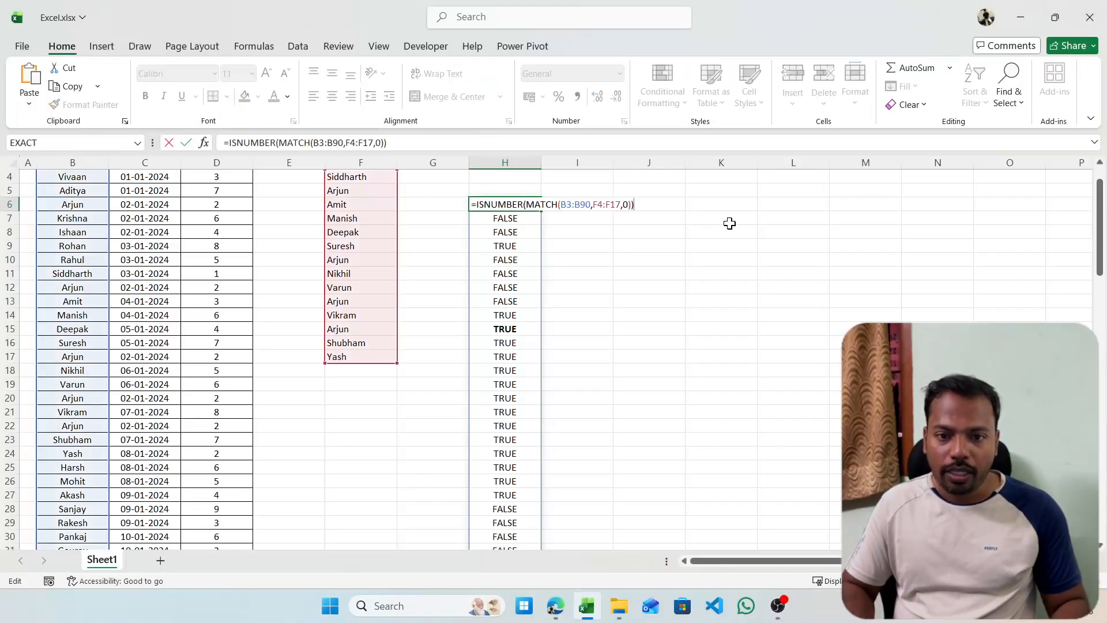
key(shift+Home)
key(ctrl+c)
key(Escape)
key(Delete)
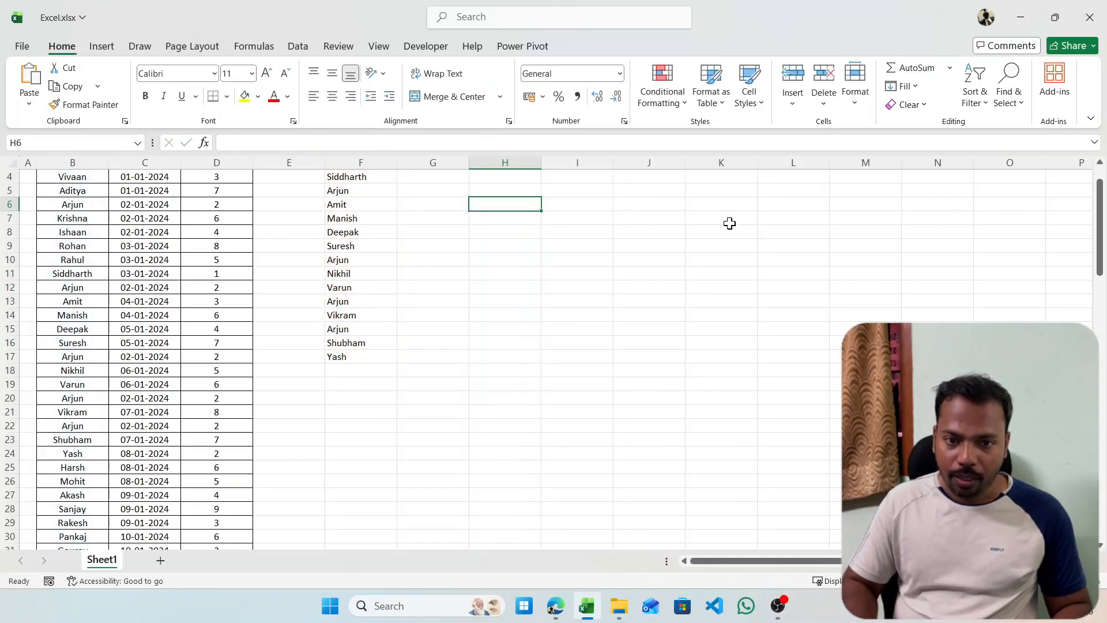
Start a FILTER formula in H4 with the table data B3:D90 as the array
key(Up)
key(Up)
scroll(730, 223, up, 1)
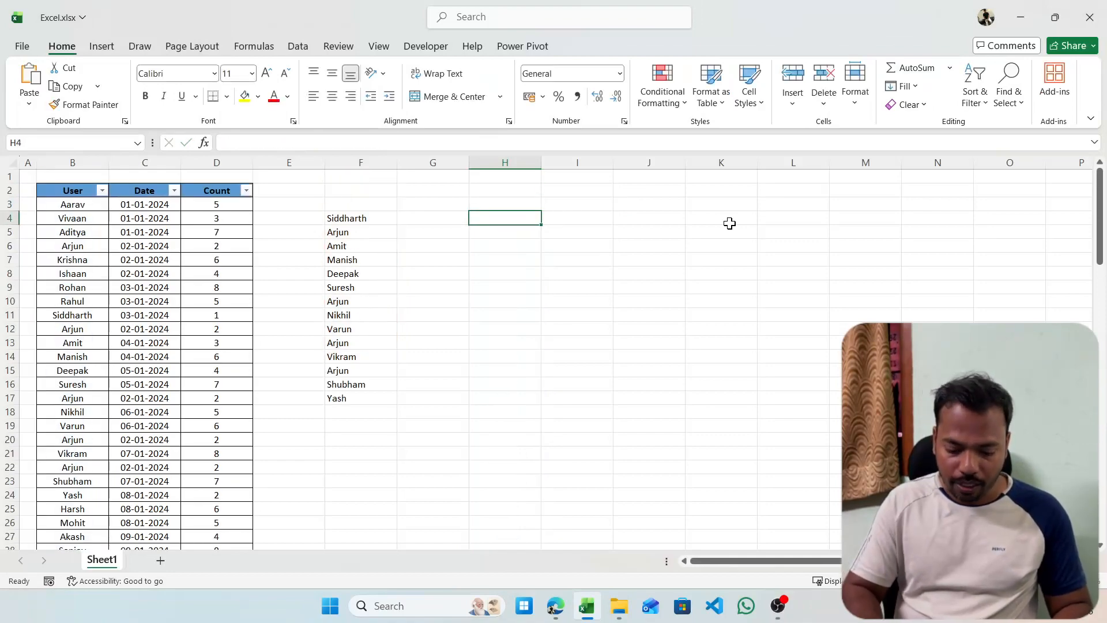
text(=FILTER()
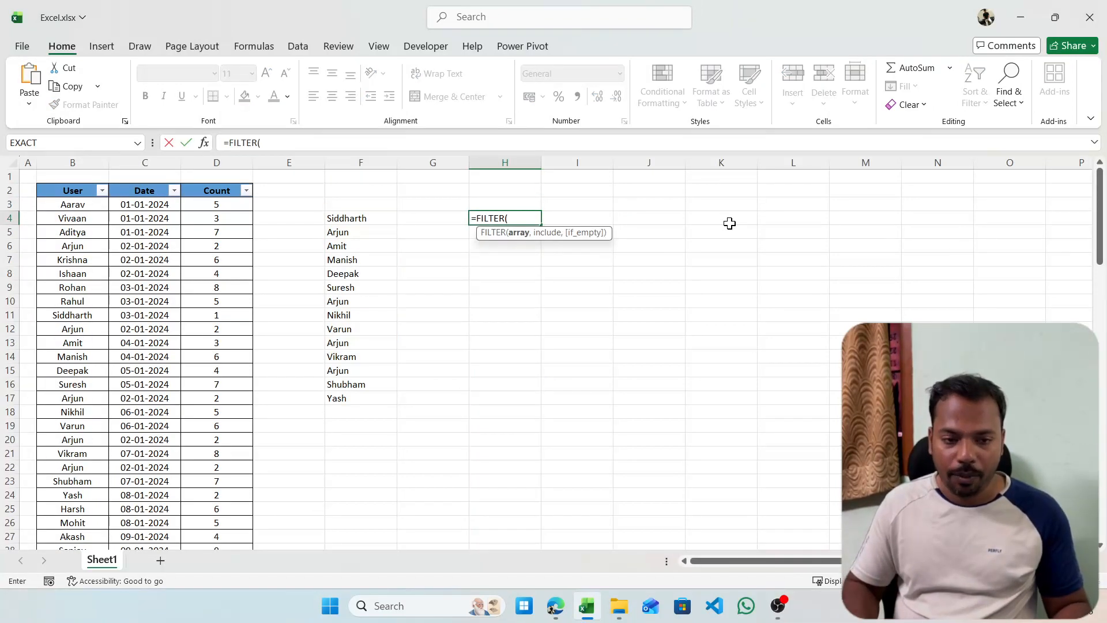
key(Left)
key(Left)
key(Left)
key(Left)
key(Left)
key(Left)
key(Up)
key(ctrl+shift+Down)
key(ctrl+shift+Right)
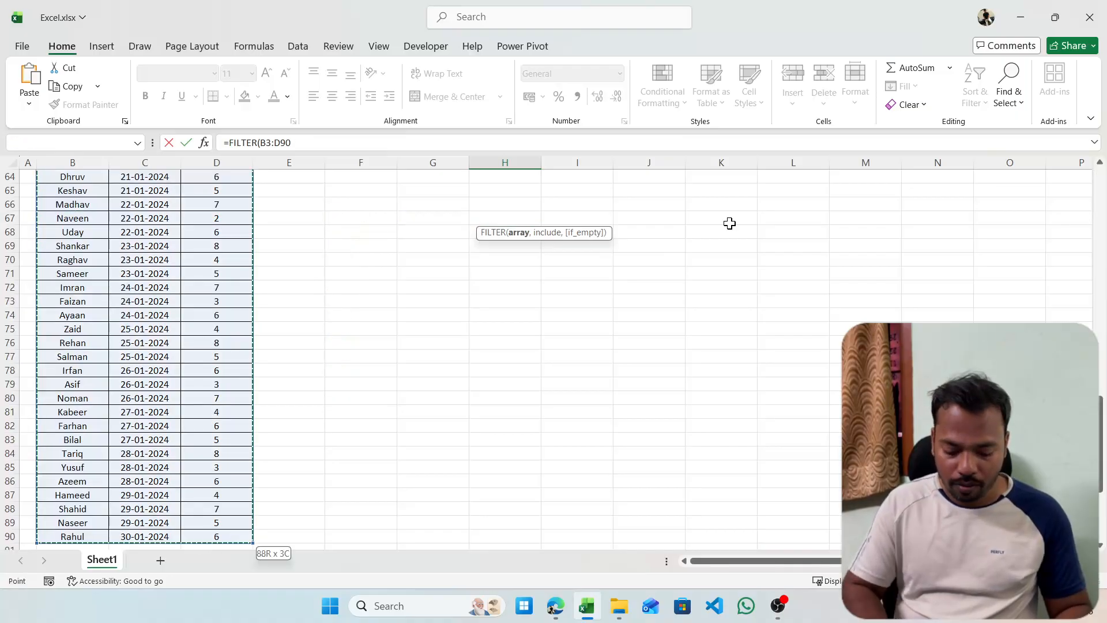
text(,)
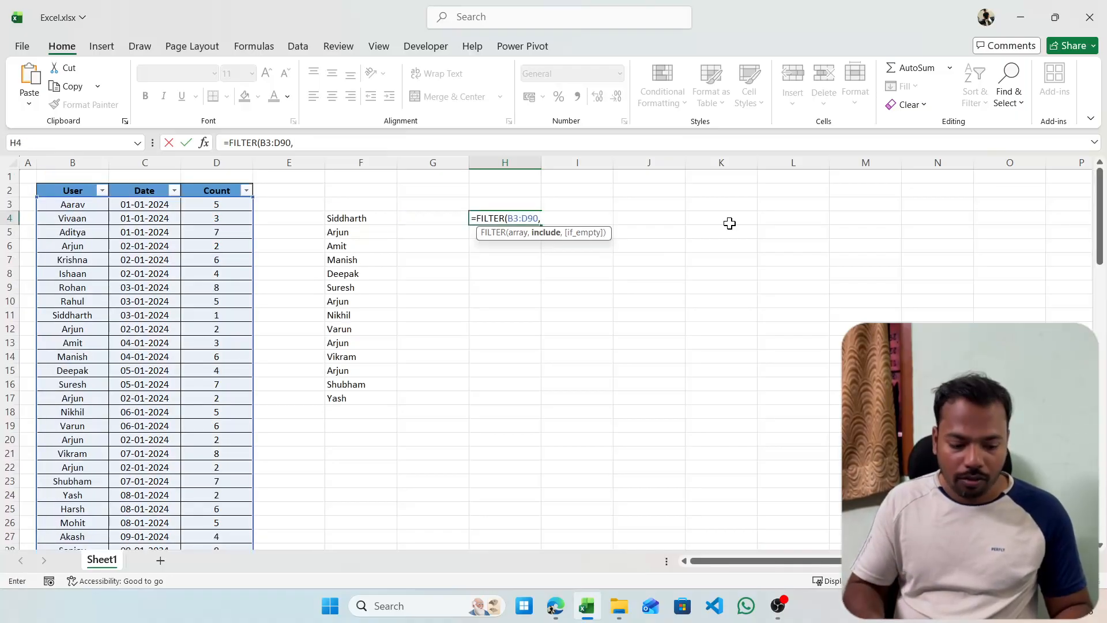
Paste the copied ISNUMBER(MATCH(B3:B90,F4:F17,0)) as the FILTER formula's include argument and complete the formula
key(ctrl+v)
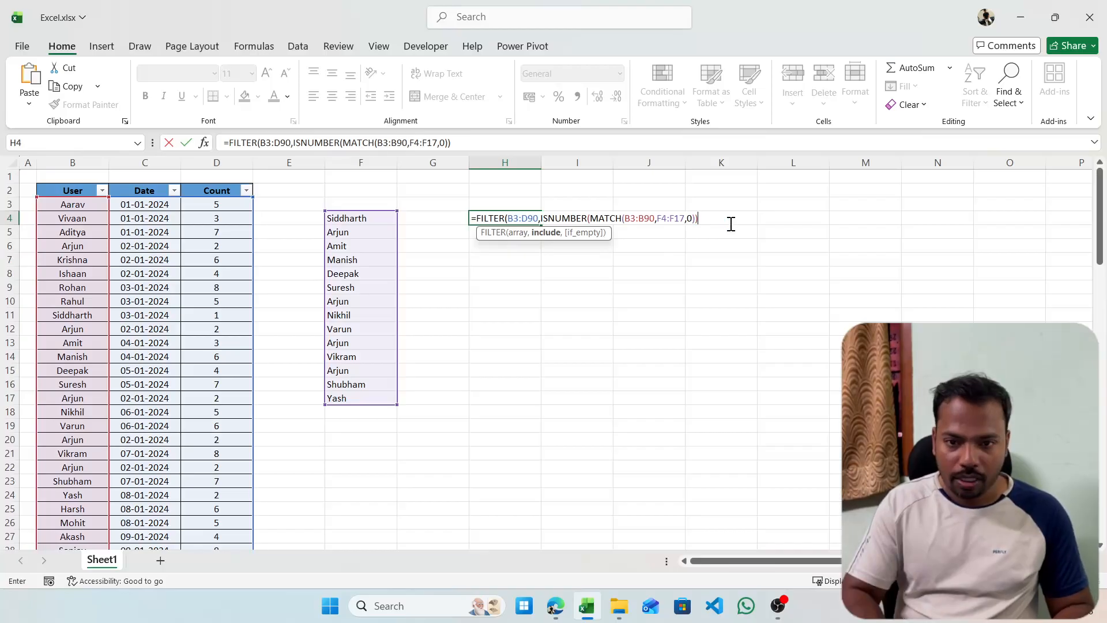
text())
key(Return)
Format column I, which holds the filtered dates, as Short Date
key(Right)
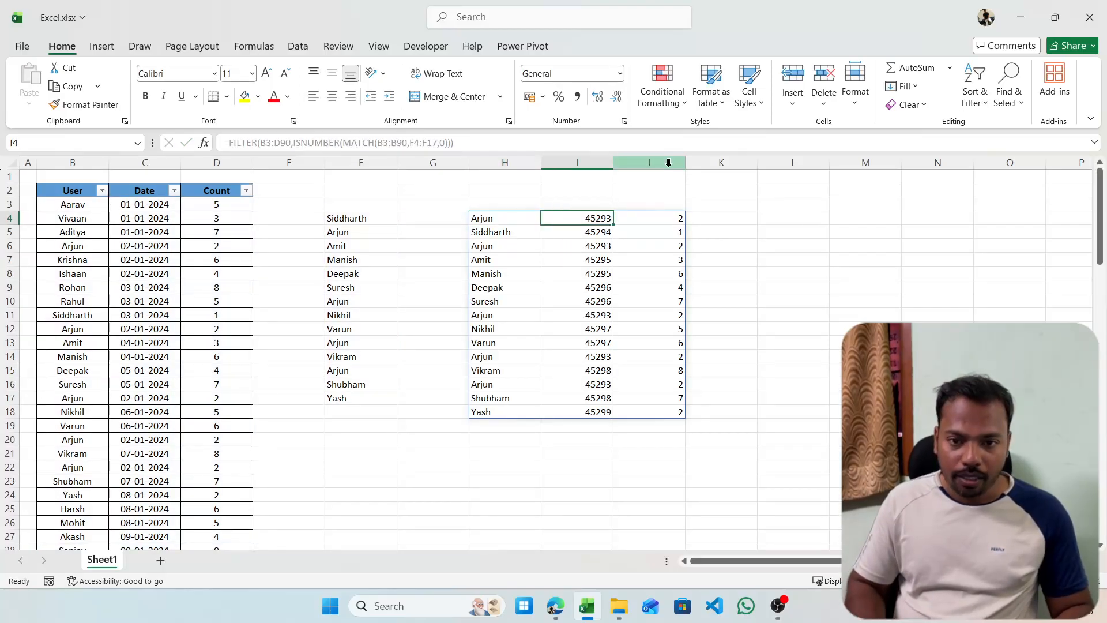
key(alt+space)
key(Escape)
key(ctrl+space)
key(alt)
text(hnShort Date)
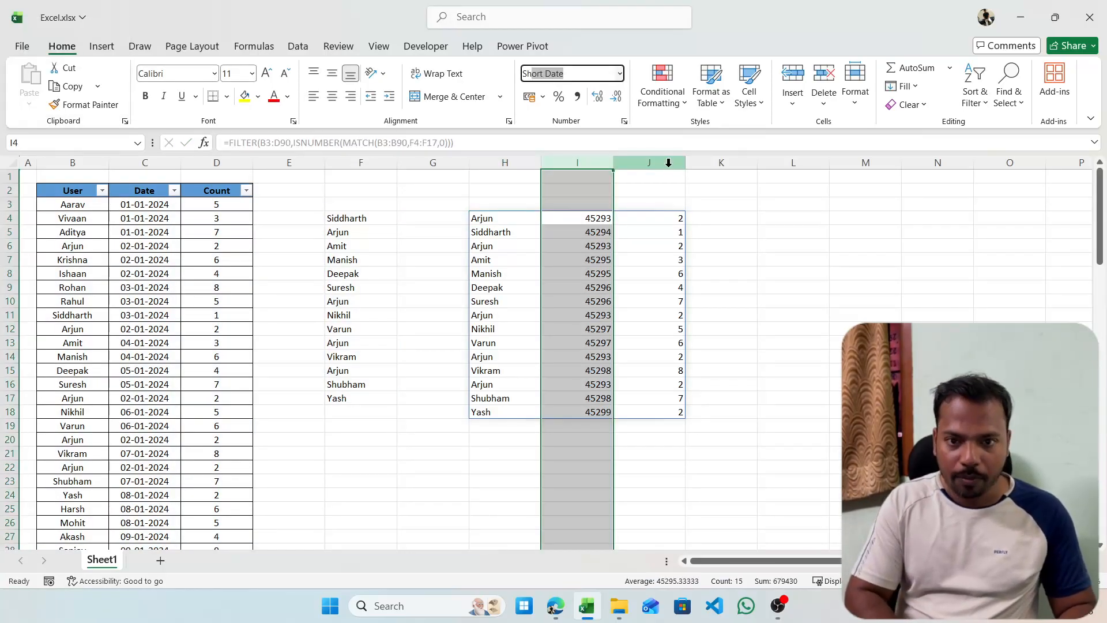
key(Return)
key(Left)
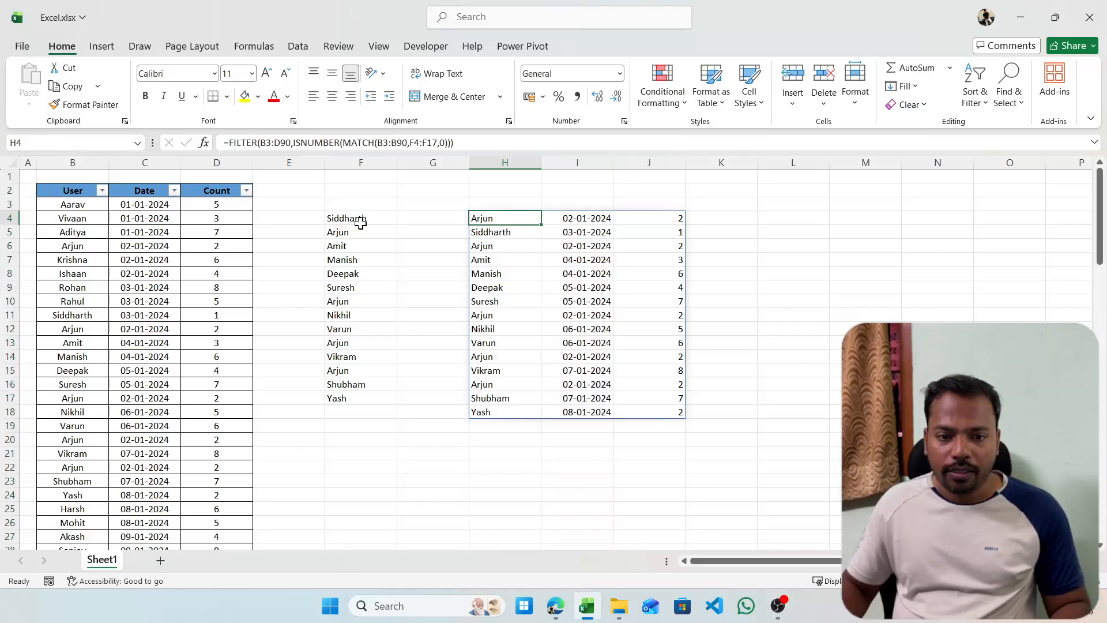
Change the MATCH lookup array in the H4 formula to the whole column F:F
double_click(523, 221)
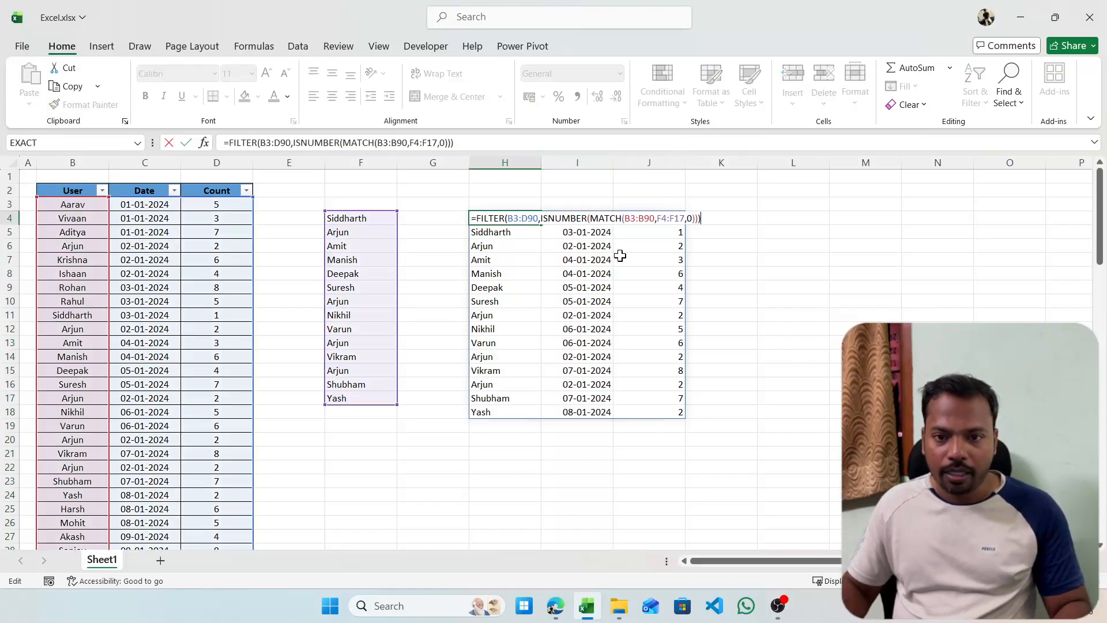
click(666, 219)
key(BackSpace)
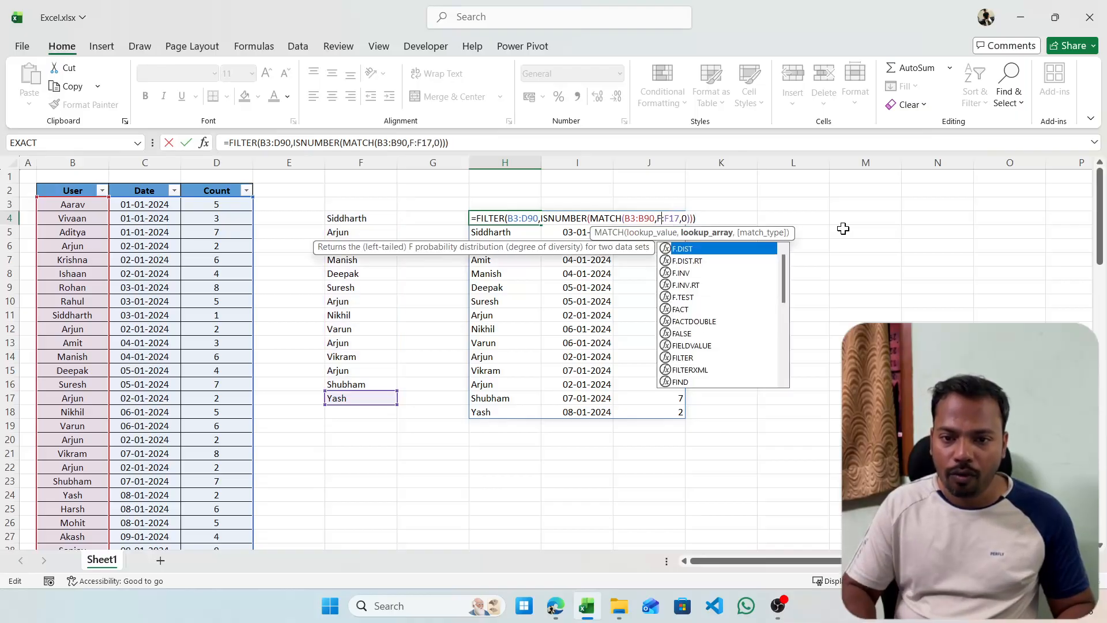
key(Right)
key(Delete)
key(Delete)
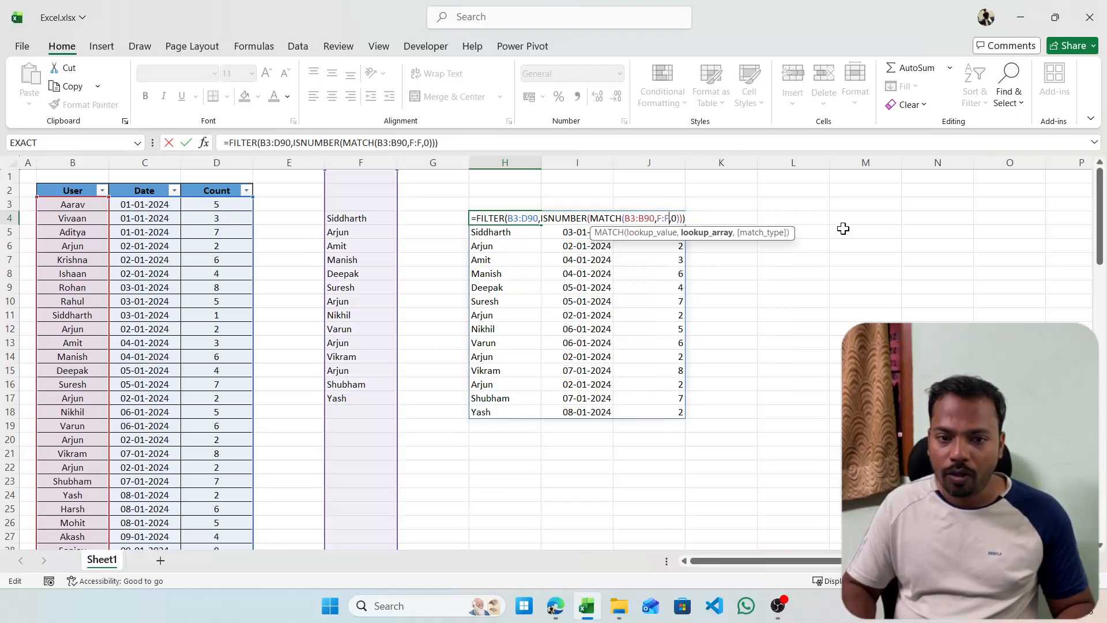
key(Return)
Copy the user names in B3:B6 and paste them as values below the criteria list, starting at F18
drag(348, 413, 339, 540)
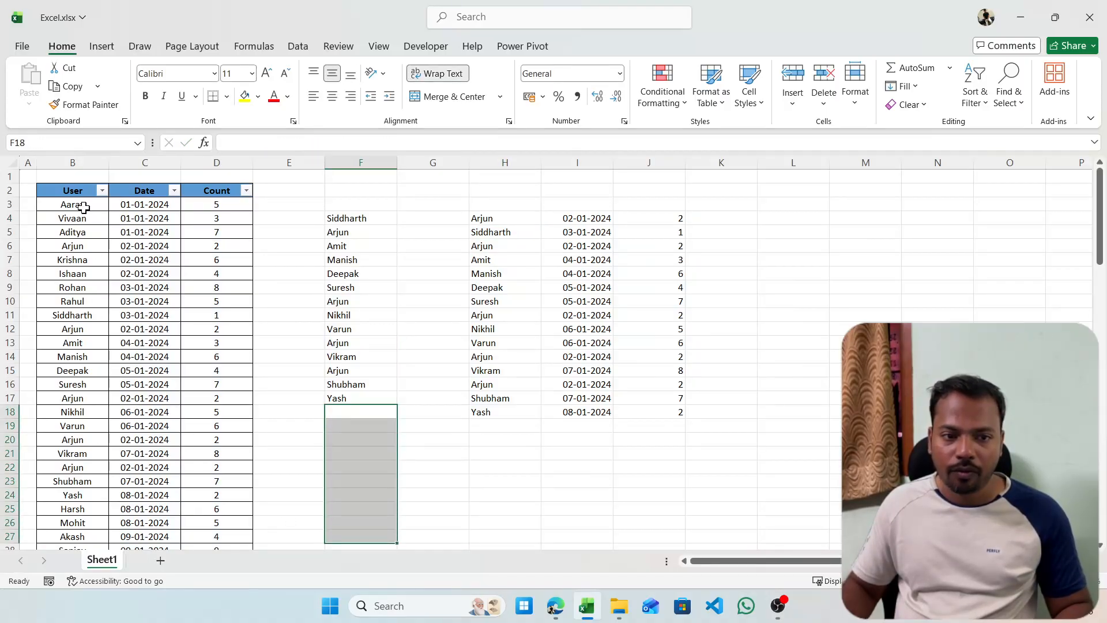
drag(81, 204, 83, 245)
key(ctrl+c)
click(483, 424)
right_click(354, 412)
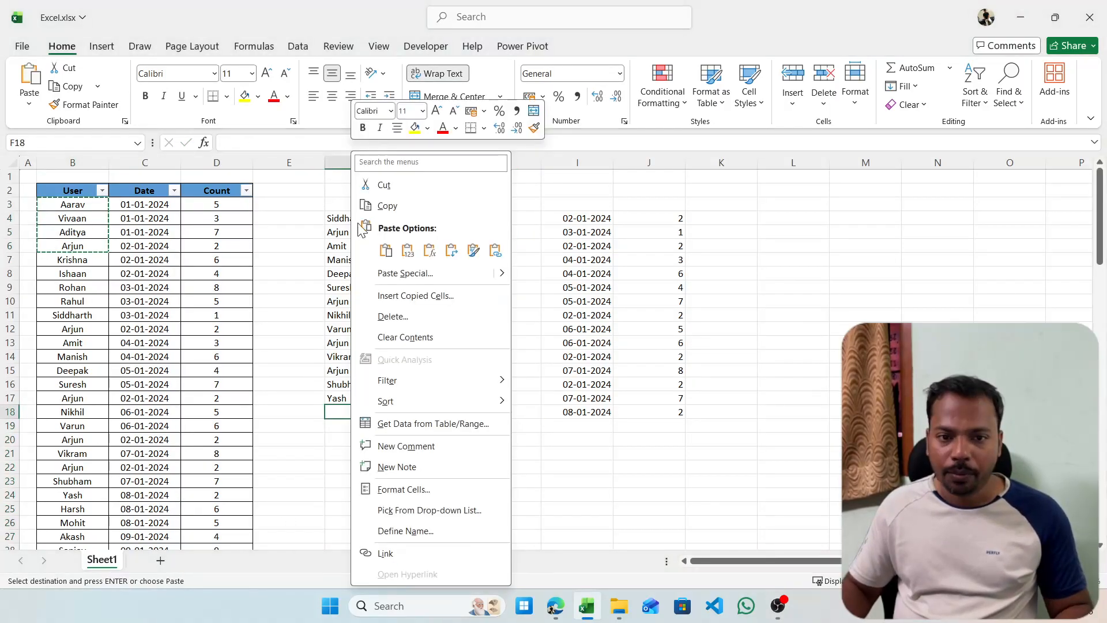
click(387, 245)
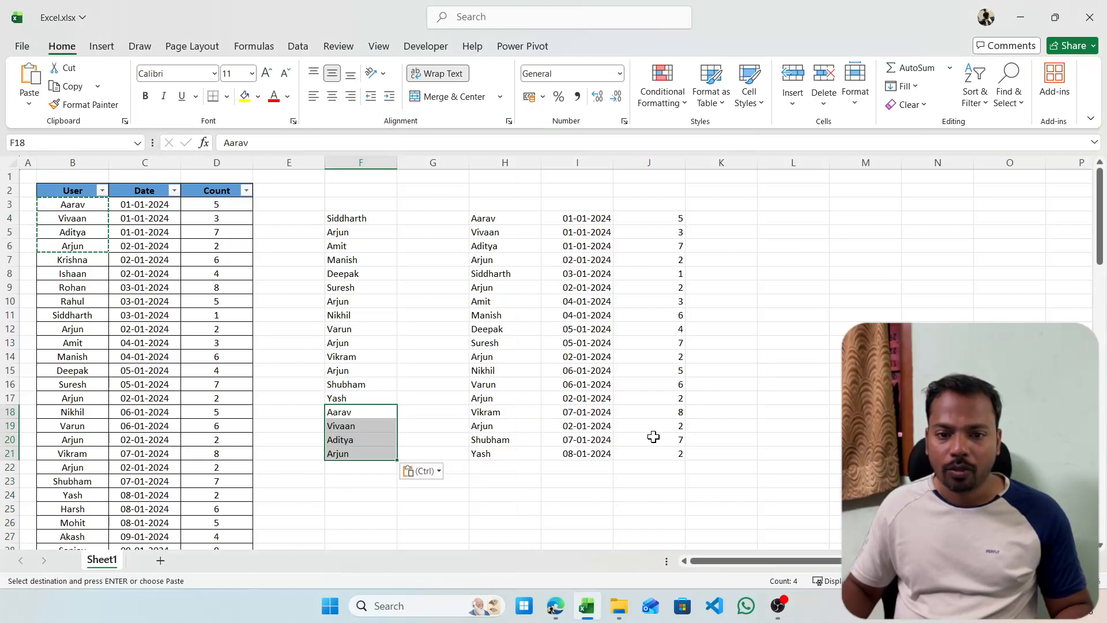